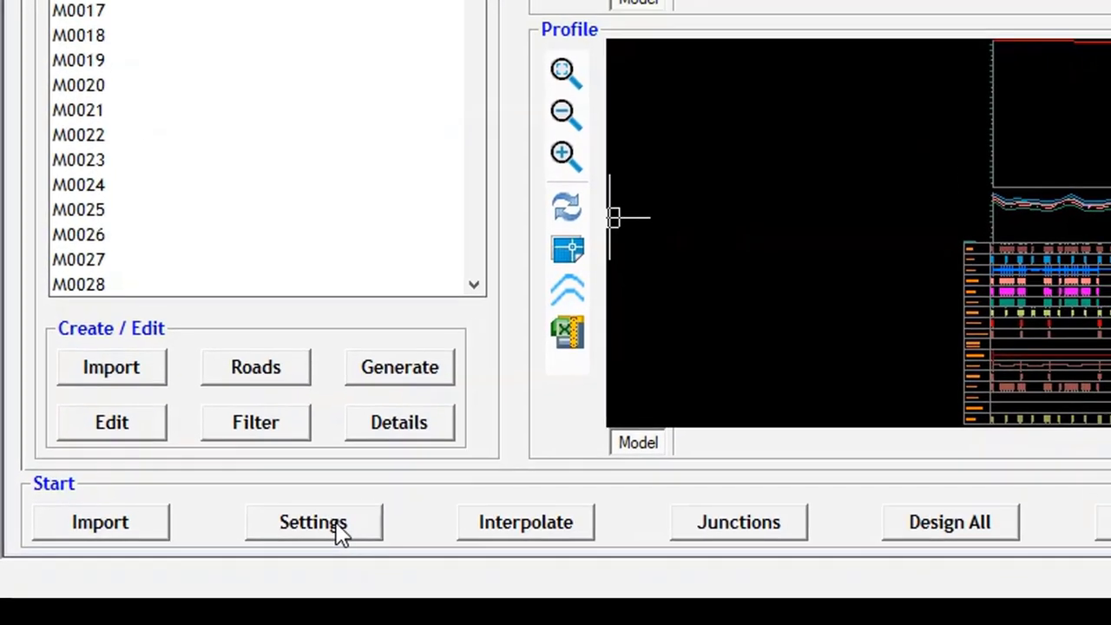
# Open the basic project settings, review the horizontal and vertical drawing scales, and set the L Section datum precision to 2.
pyautogui.click(339, 531)
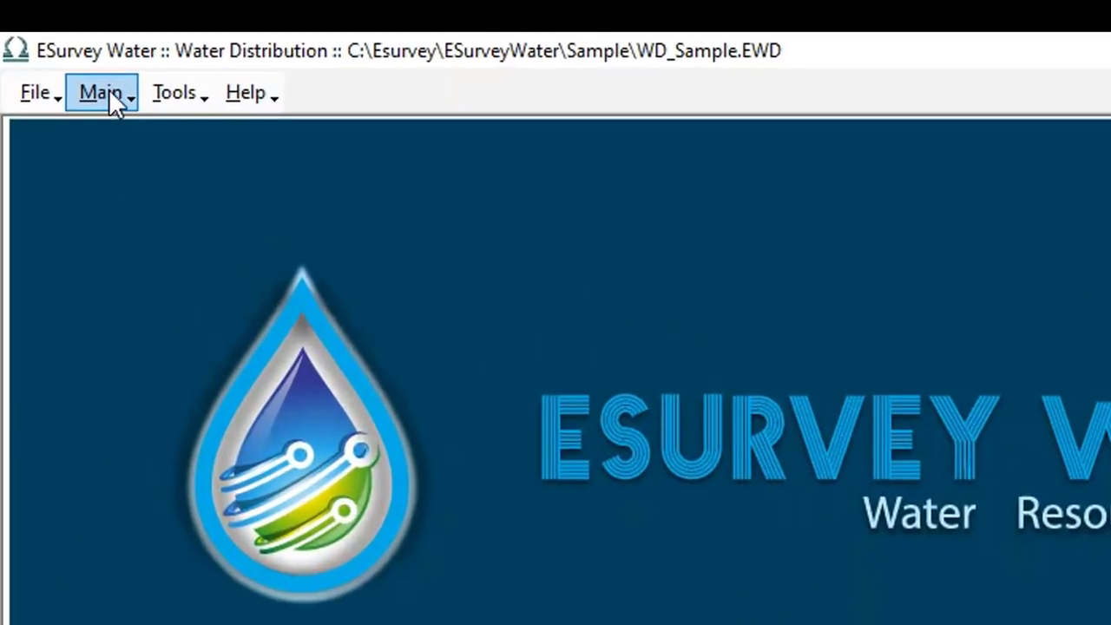
pyautogui.click(121, 93)
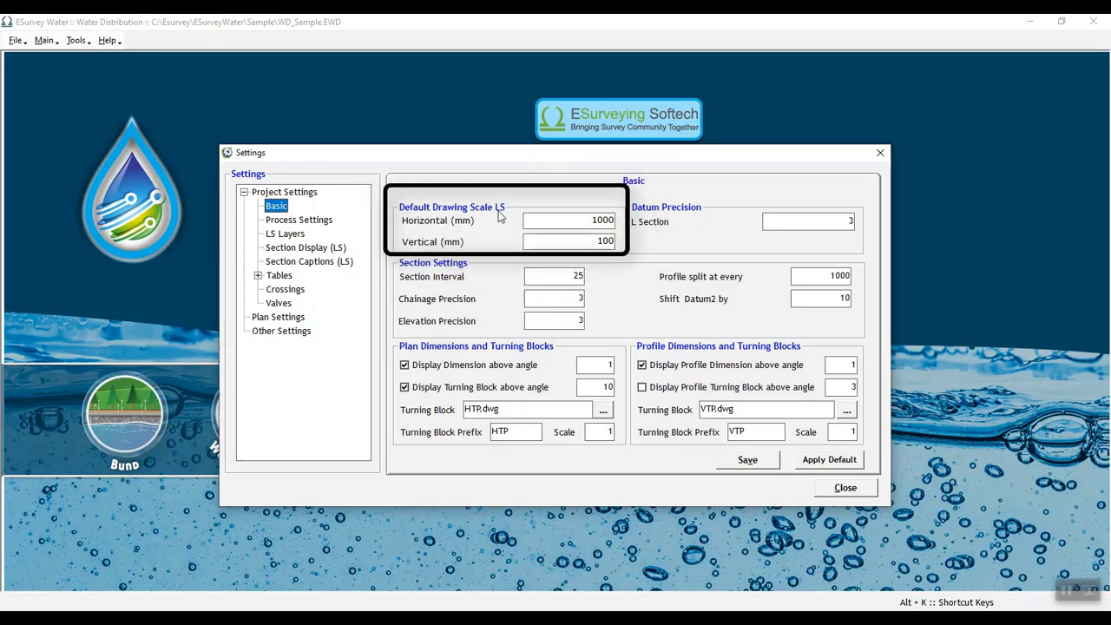
pyautogui.moveTo(568, 219); pyautogui.dragTo(631, 220)
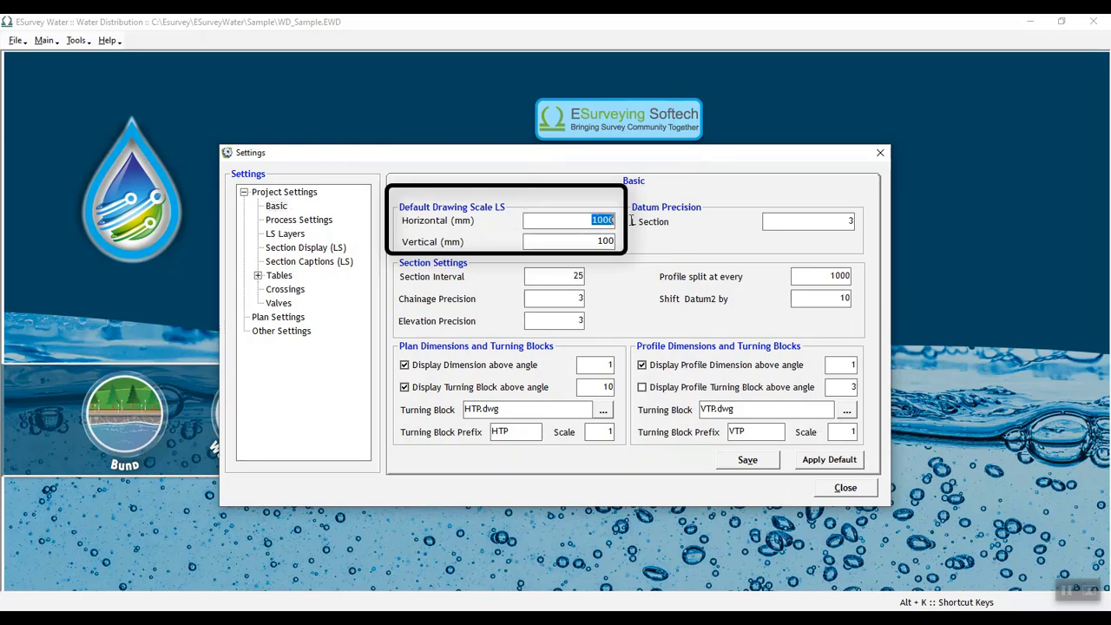
pyautogui.doubleClick(601, 240)
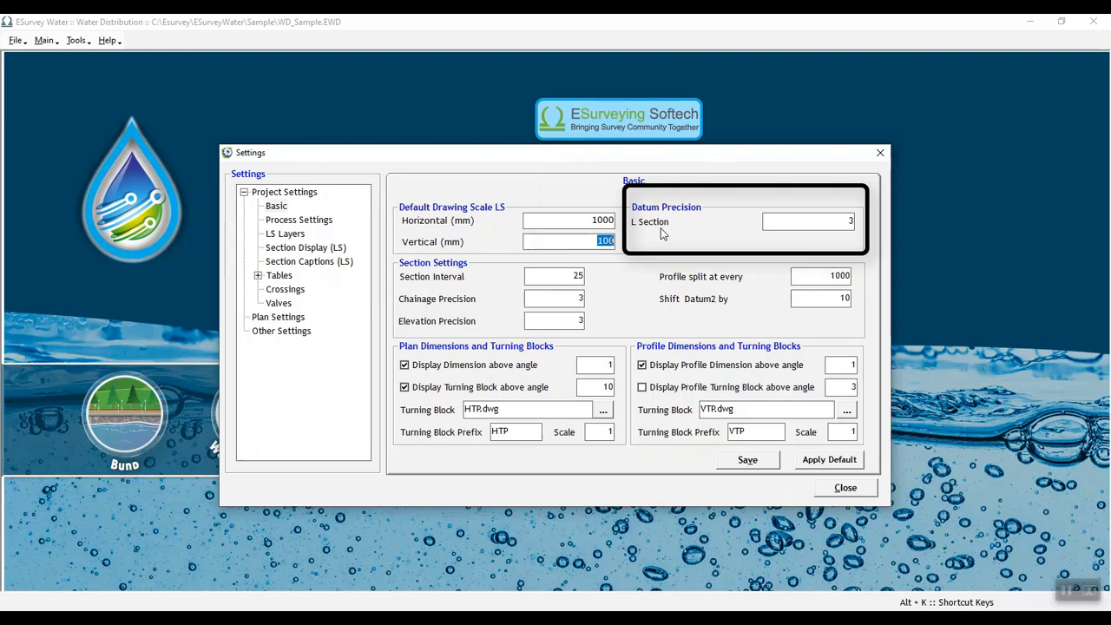
pyautogui.doubleClick(852, 222)
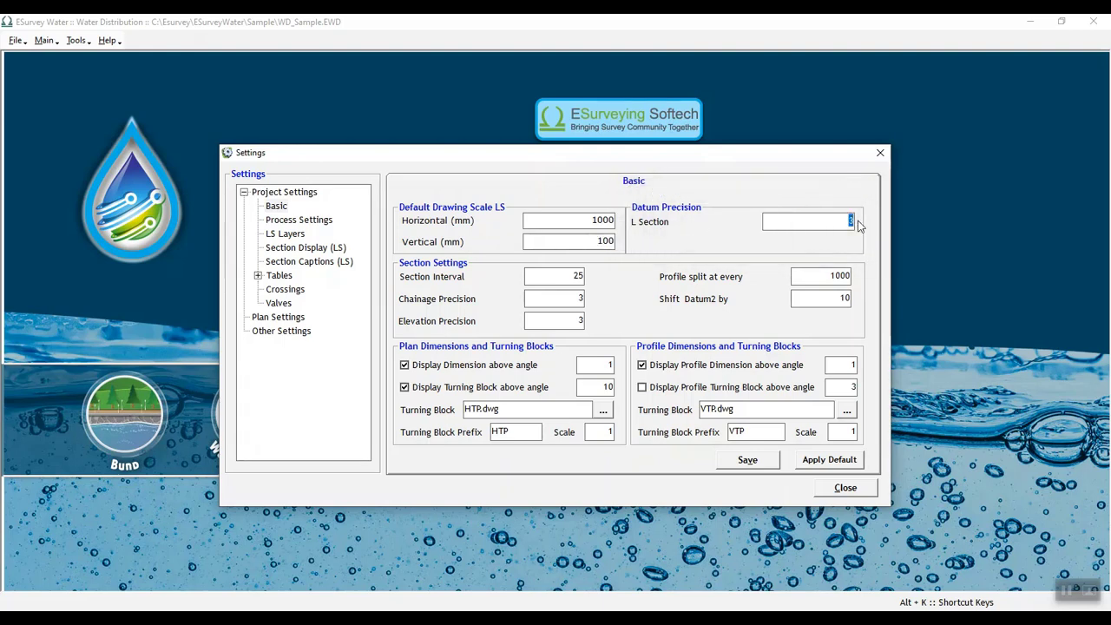
pyautogui.write('2')
# In the process settings, review the default pipe type and pipe alignment, and enable "Dont consider thickness from table".
pyautogui.click(300, 220)
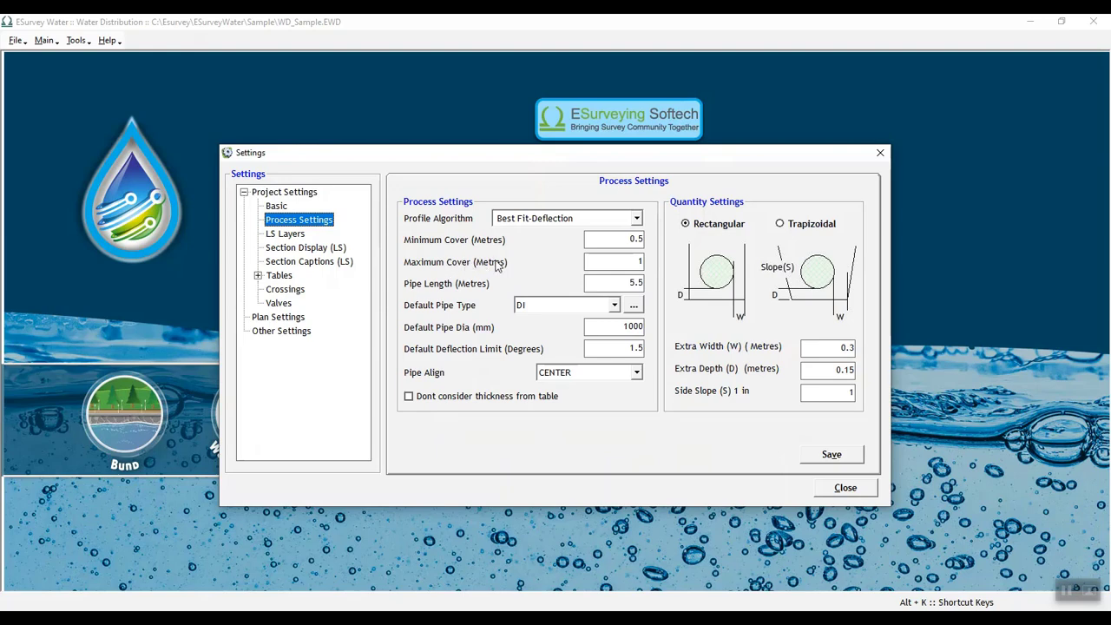
pyautogui.click(610, 309)
pyautogui.click(608, 308)
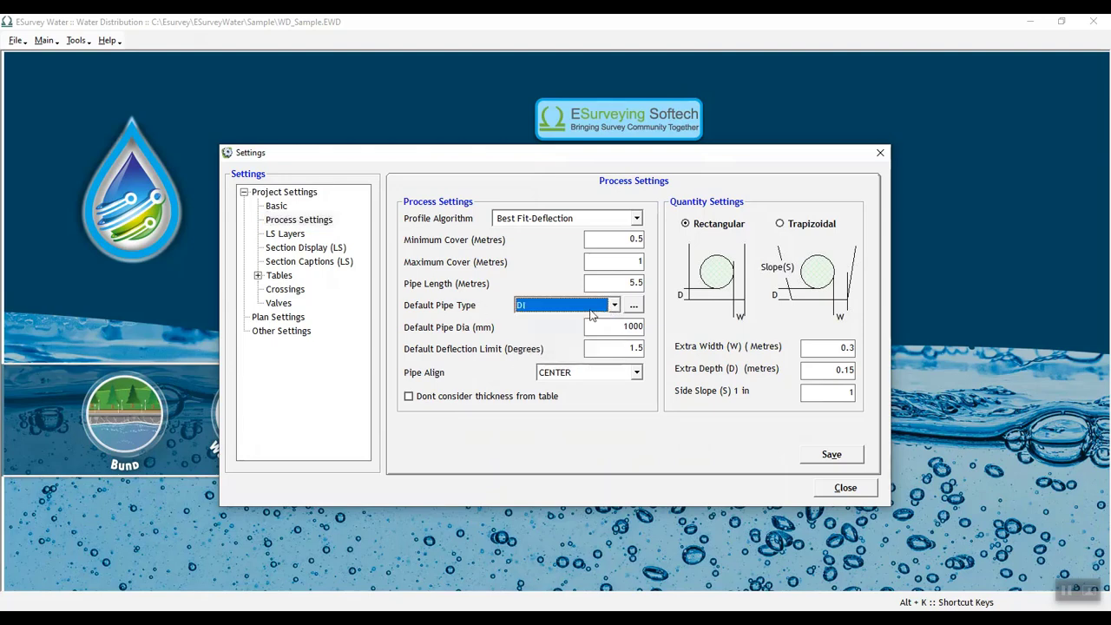
pyautogui.click(641, 373)
pyautogui.click(641, 374)
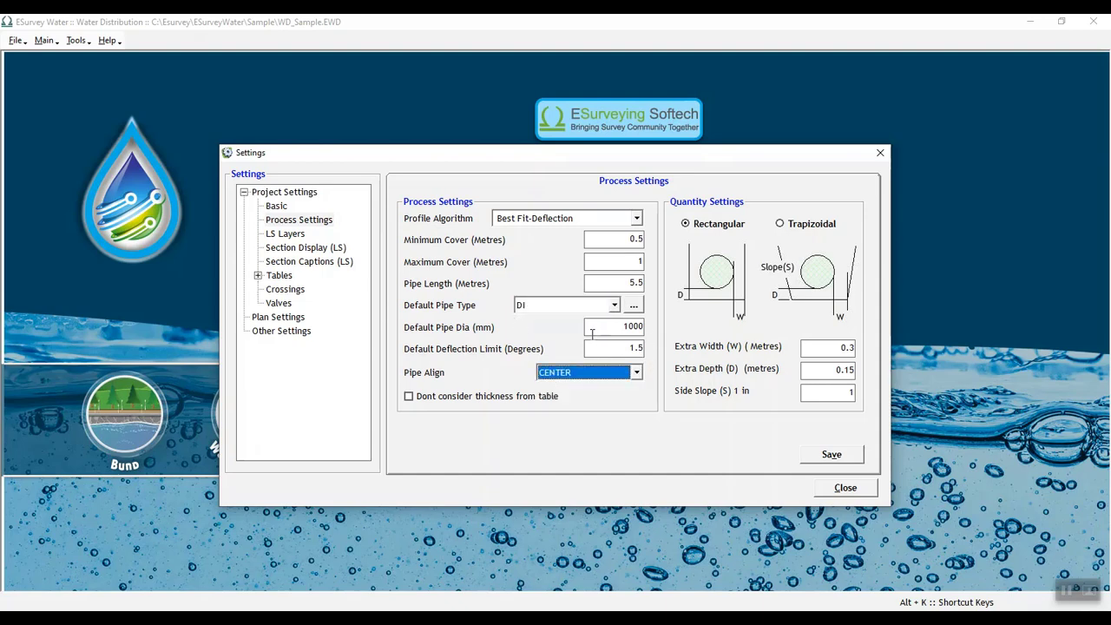
pyautogui.press('Tab')
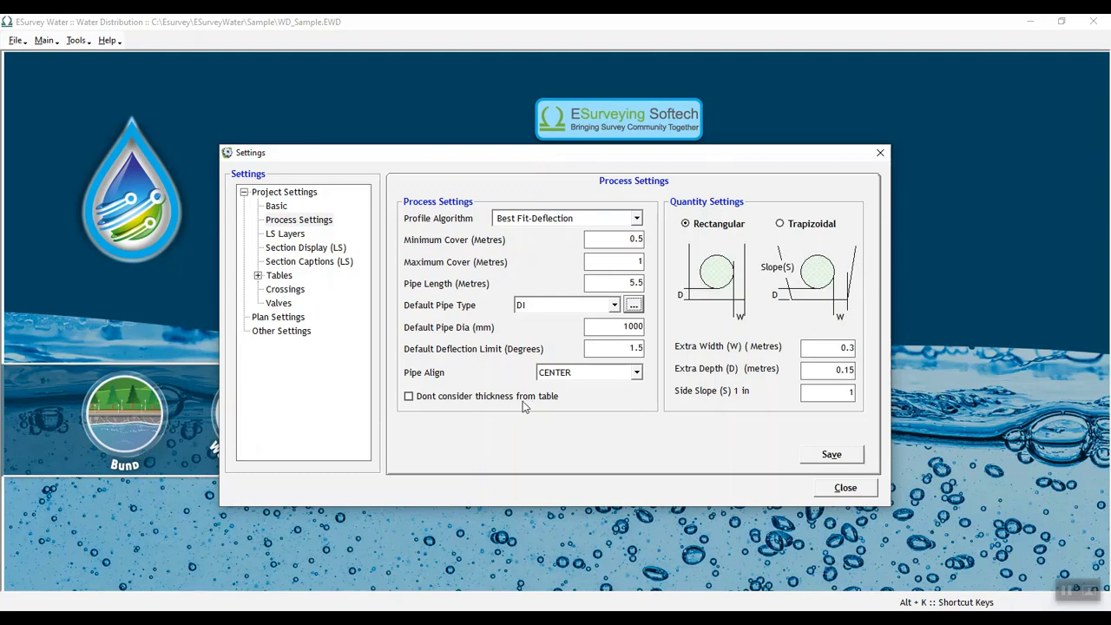
pyautogui.click(408, 398)
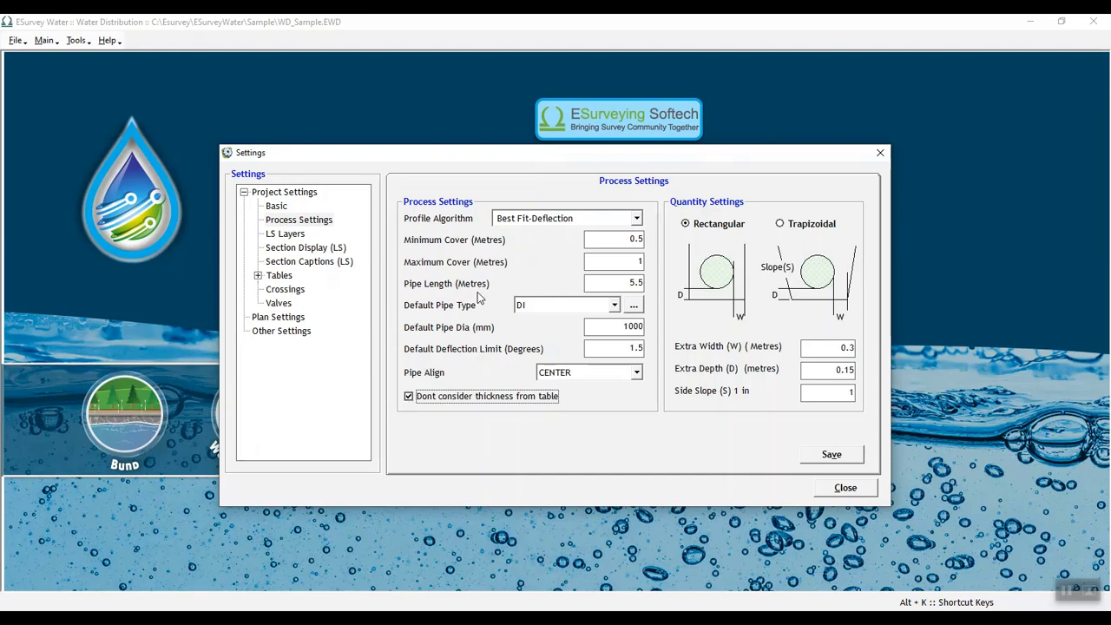
# Open the bend angle details from the default pipe type and examine the bend angles listed for DI.
pyautogui.click(633, 305)
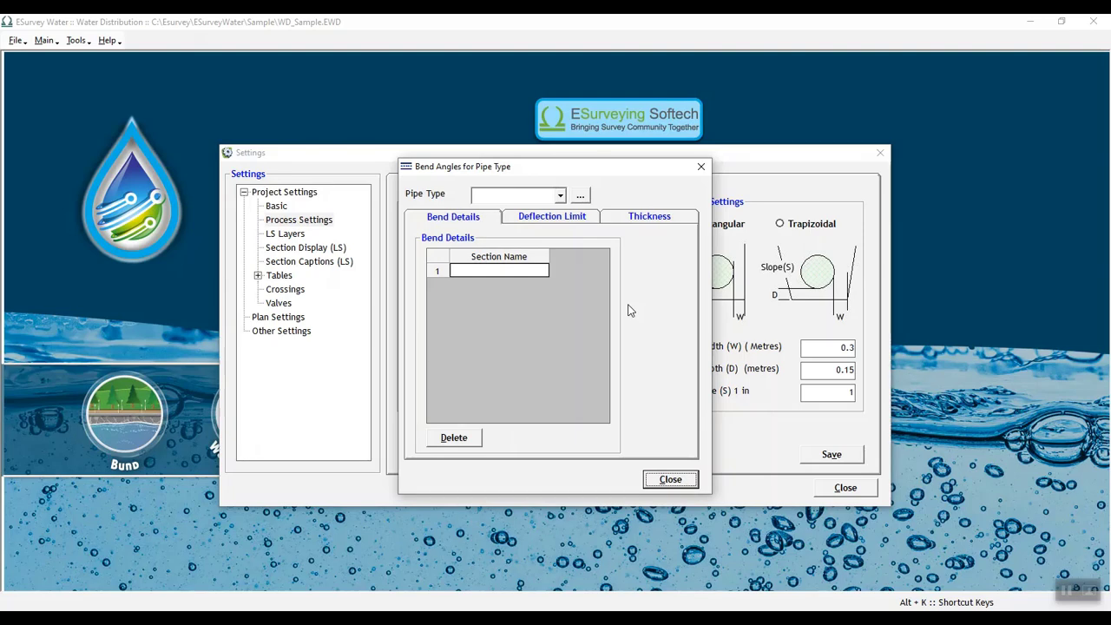
pyautogui.click(558, 199)
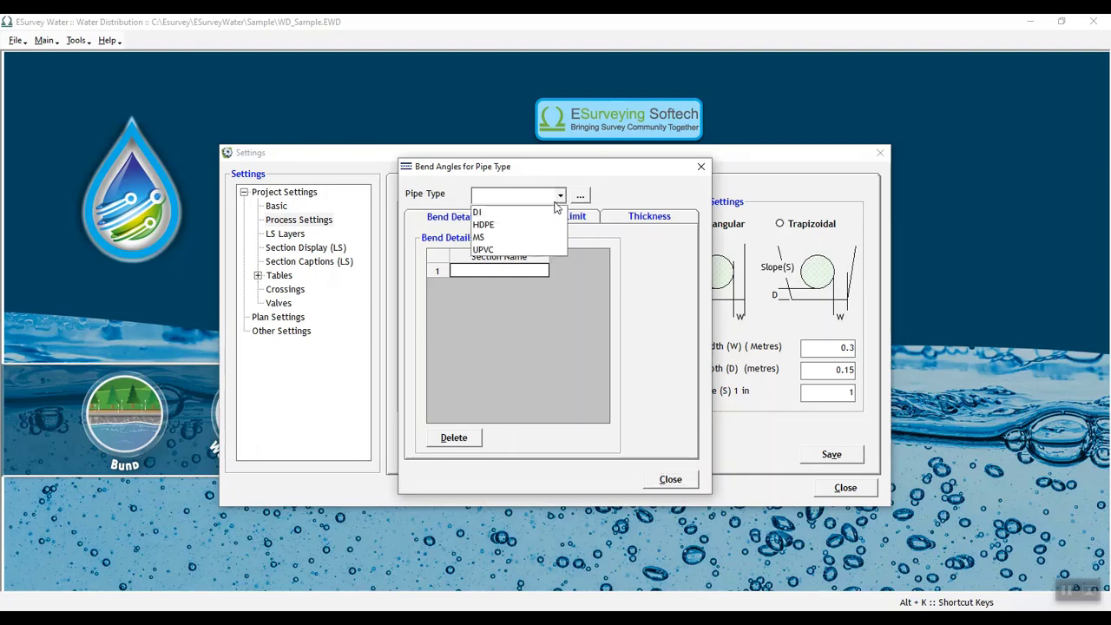
pyautogui.click(556, 212)
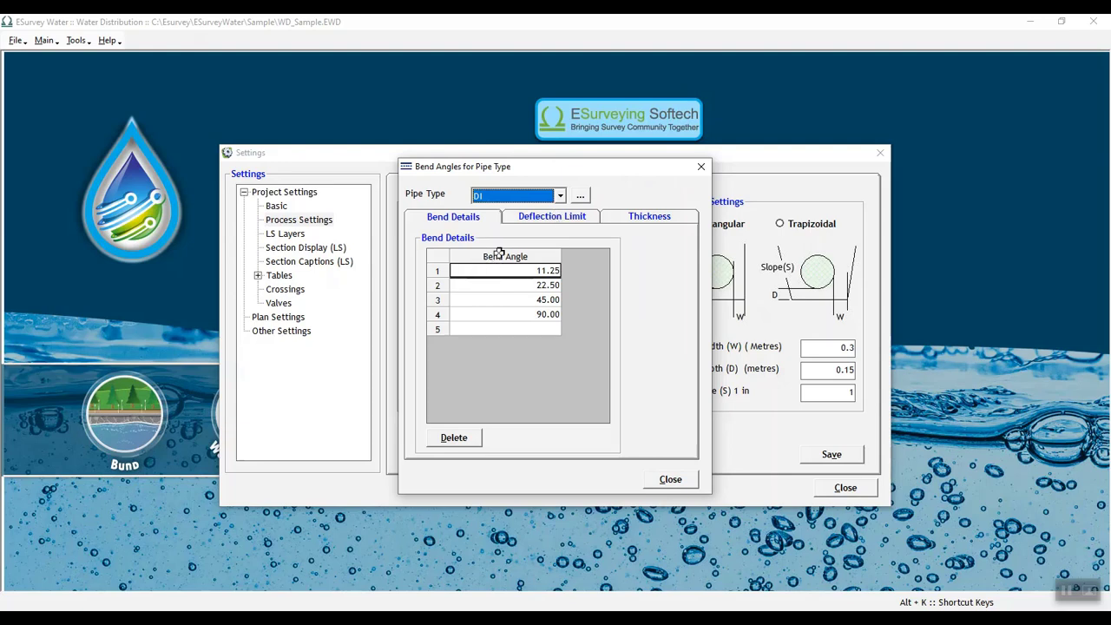
pyautogui.click(560, 196)
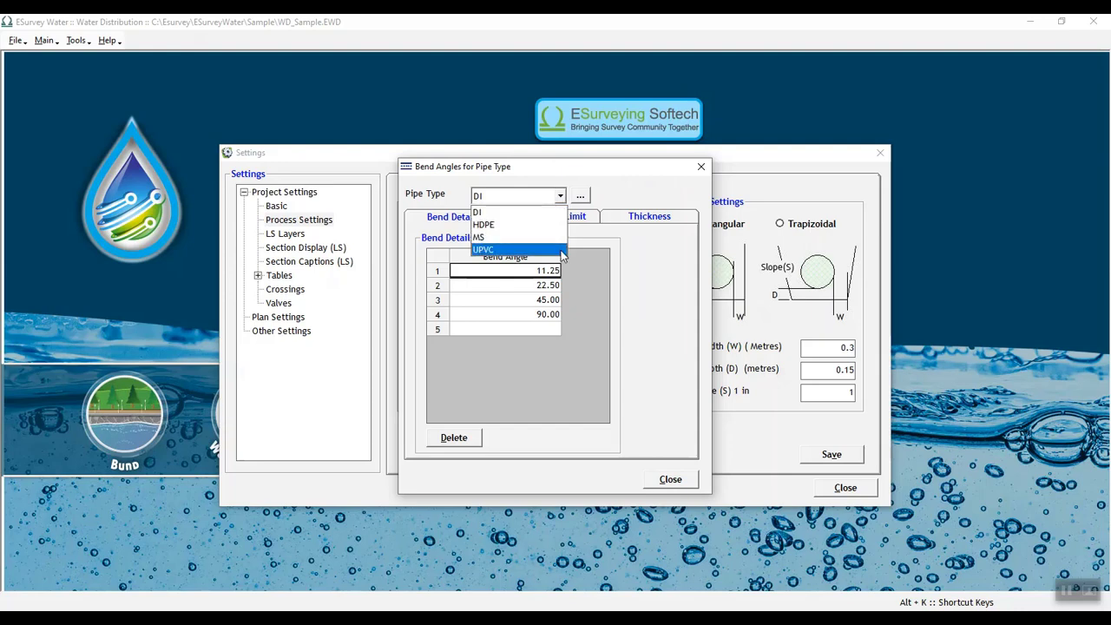
pyautogui.click(561, 197)
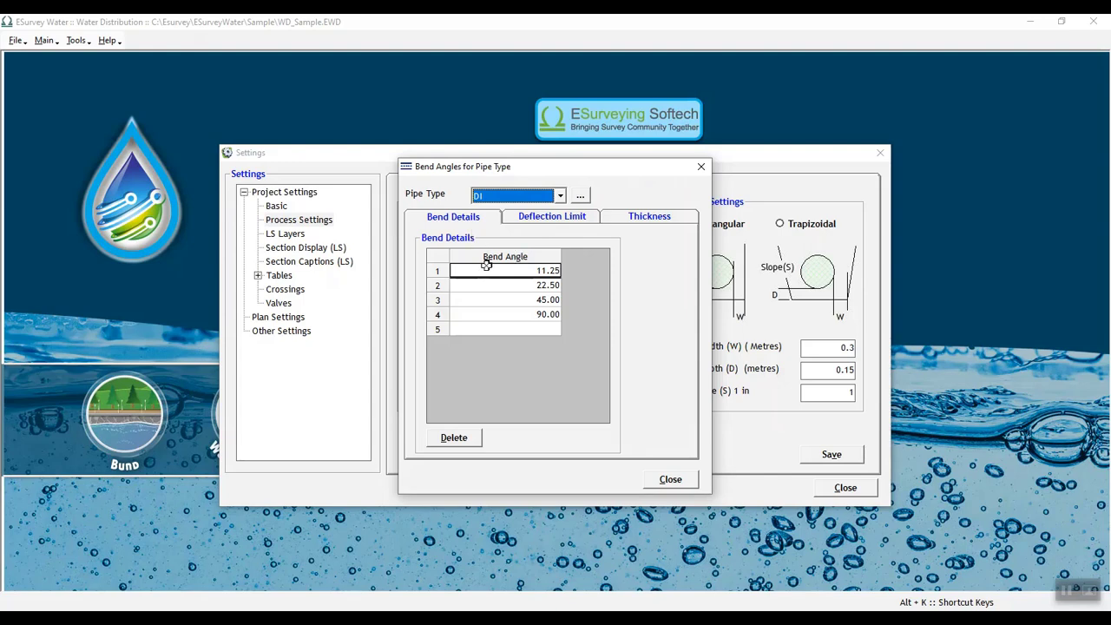
pyautogui.click(530, 285)
pyautogui.click(528, 299)
pyautogui.click(525, 318)
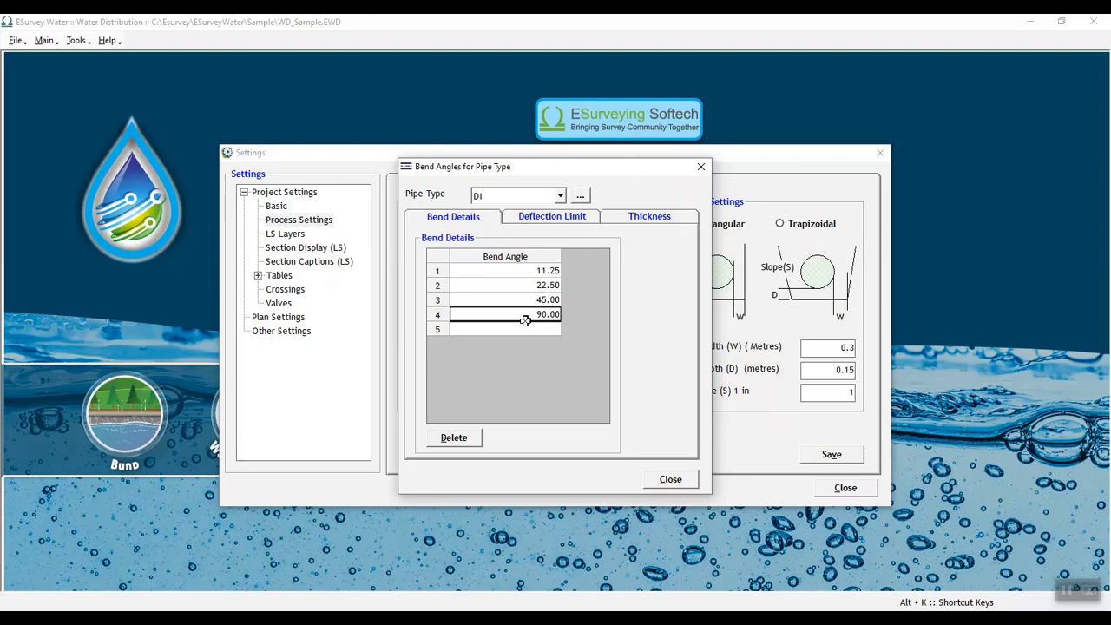
# Examine the allowable deflection limits and the internal and external diameter tables, and close the pipe type details.
pyautogui.click(552, 220)
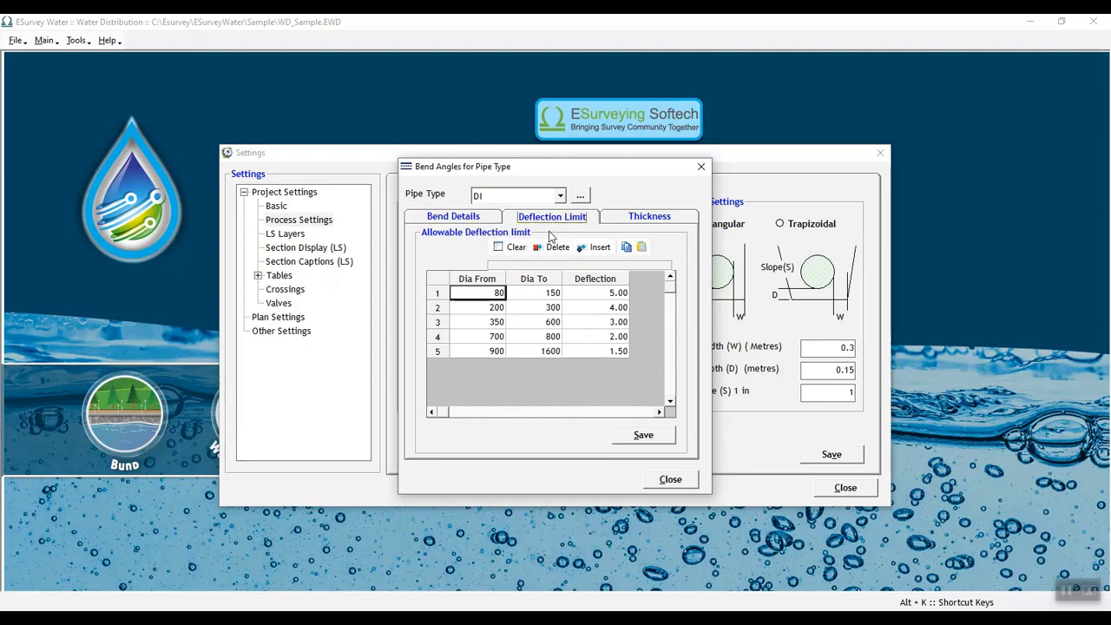
pyautogui.click(650, 219)
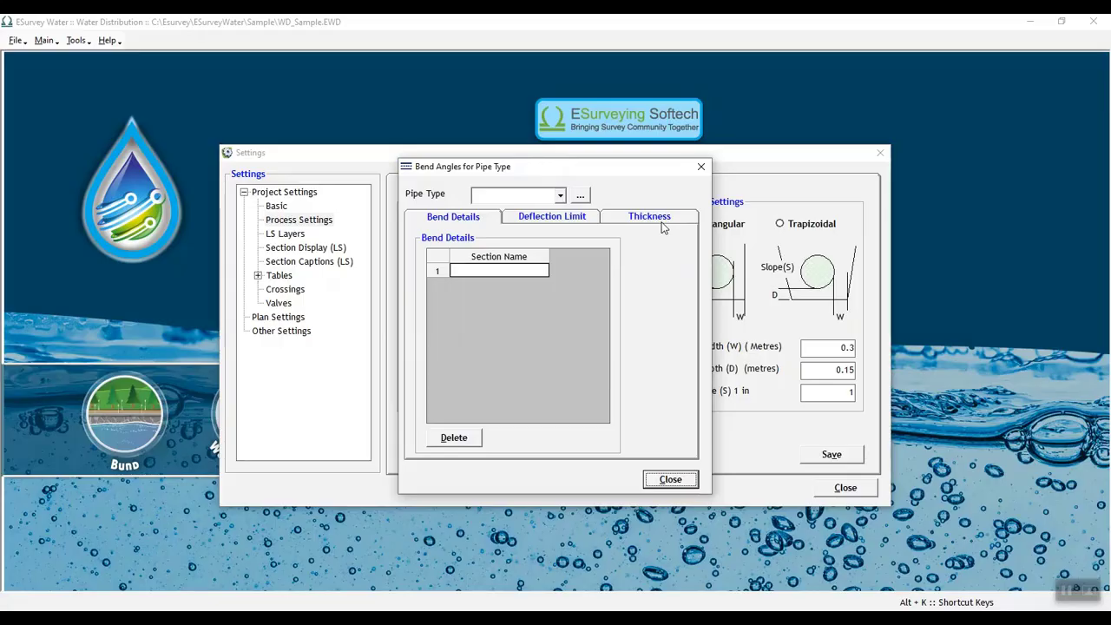
pyautogui.click(650, 217)
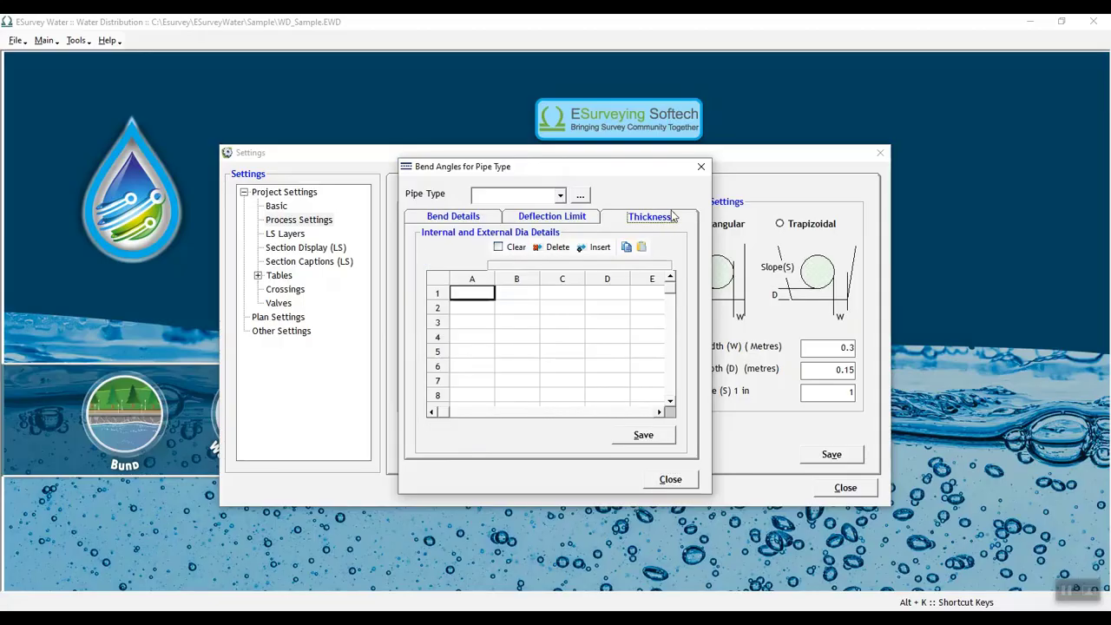
pyautogui.click(701, 166)
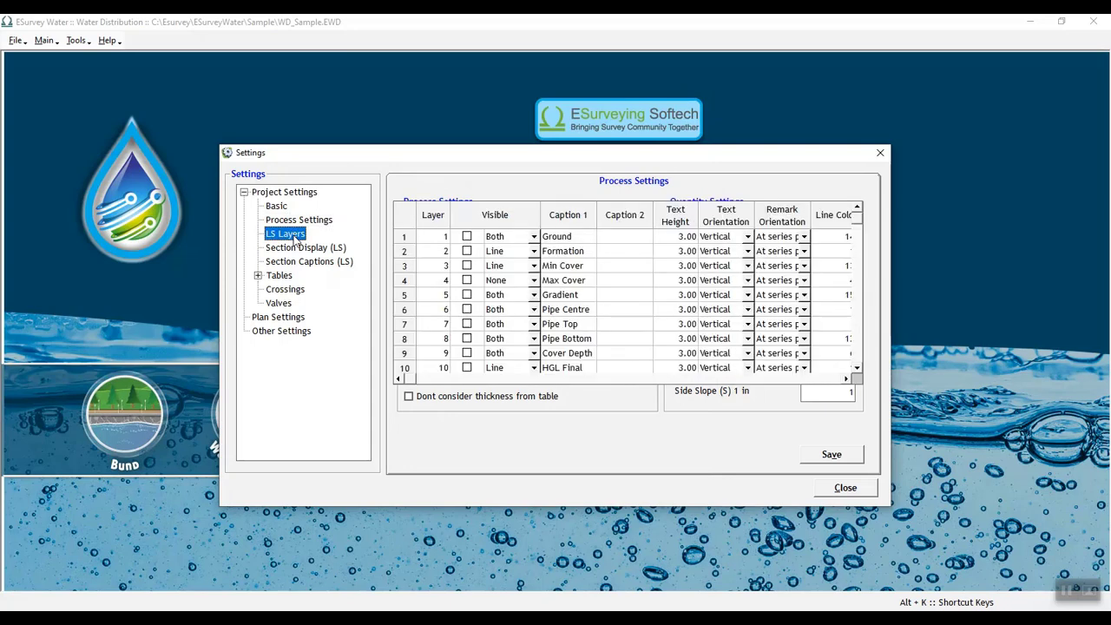
# Open the LS Layers settings and examine the layer table's text orientation, line colour, projection line and line type columns.
pyautogui.click(294, 236)
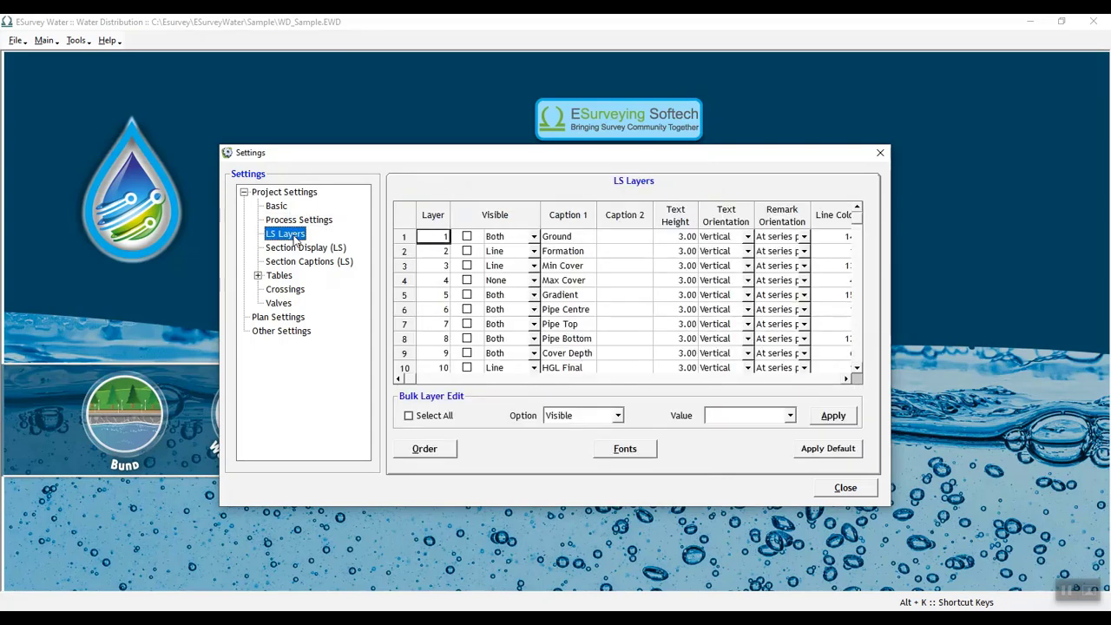
pyautogui.click(442, 239)
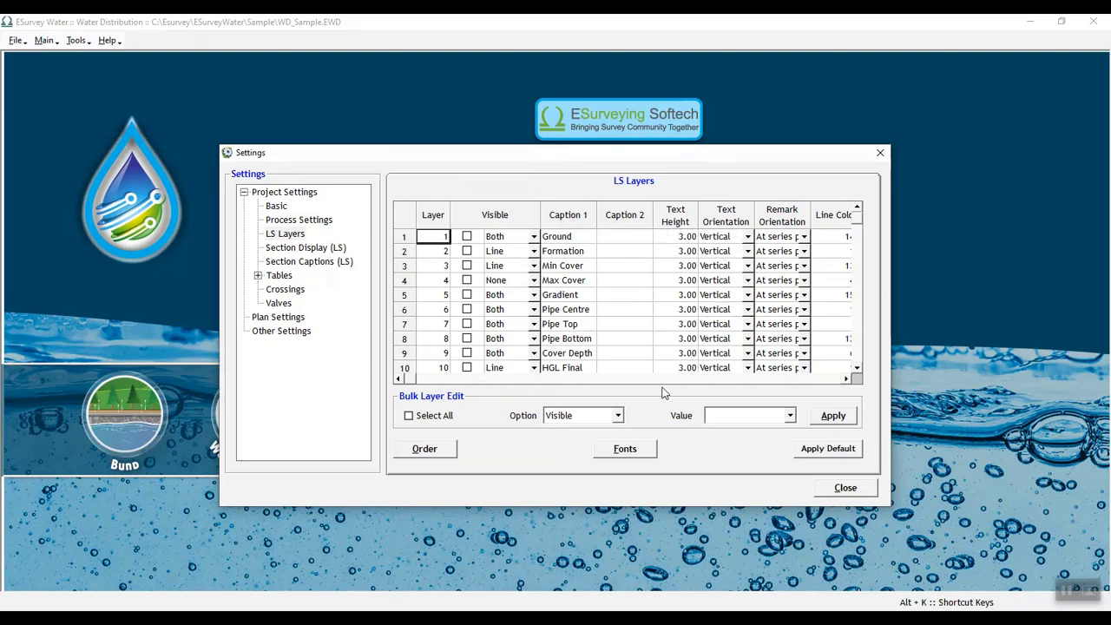
pyautogui.click(846, 381)
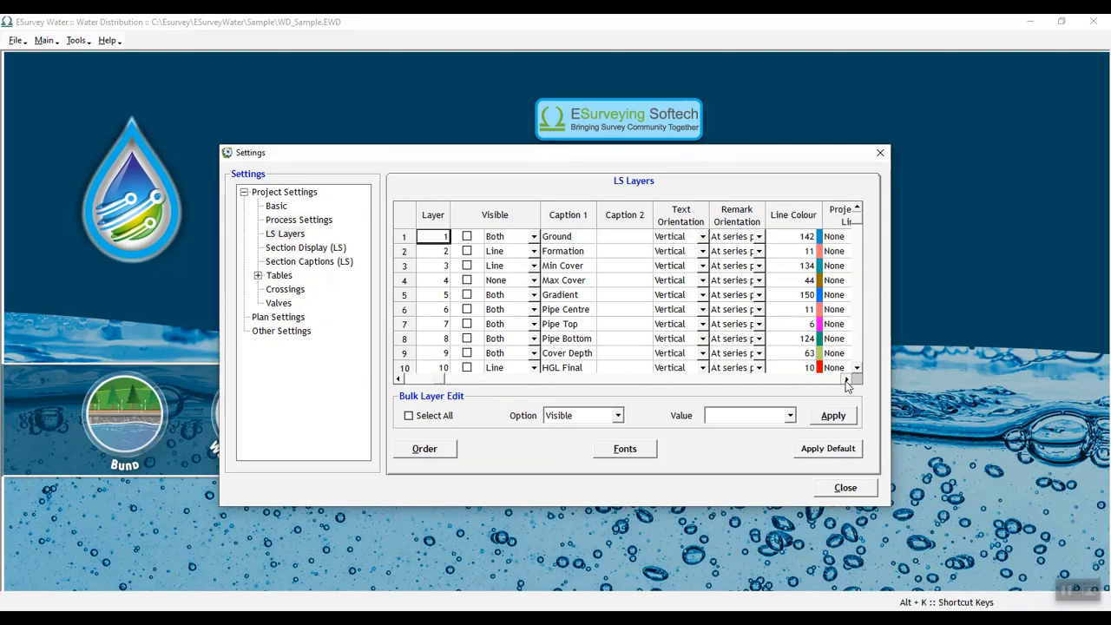
pyautogui.click(846, 381)
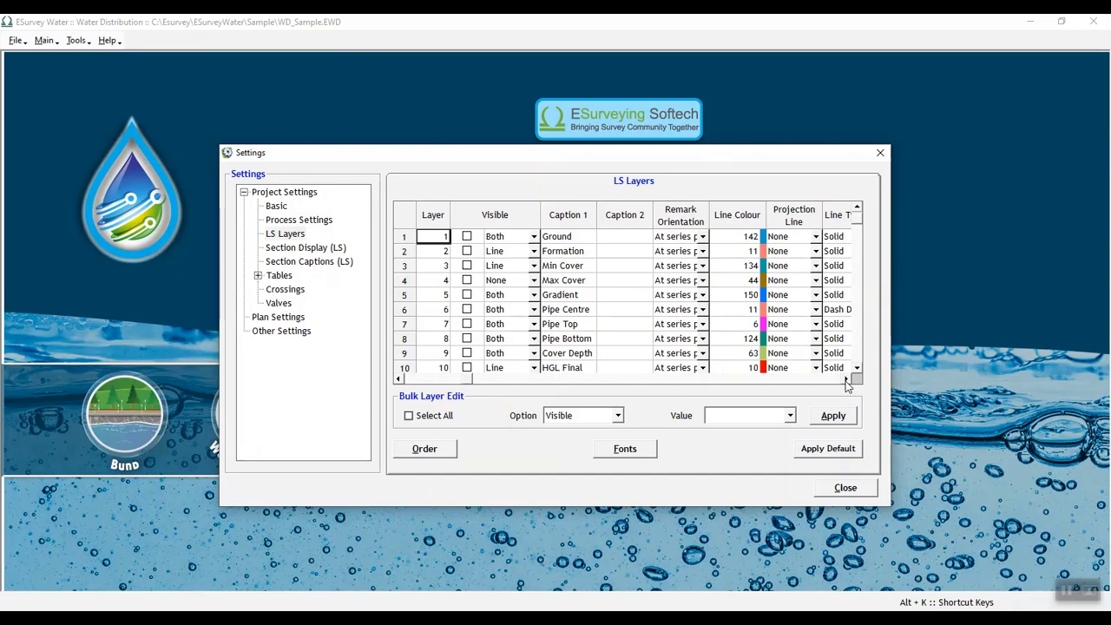
pyautogui.click(846, 381)
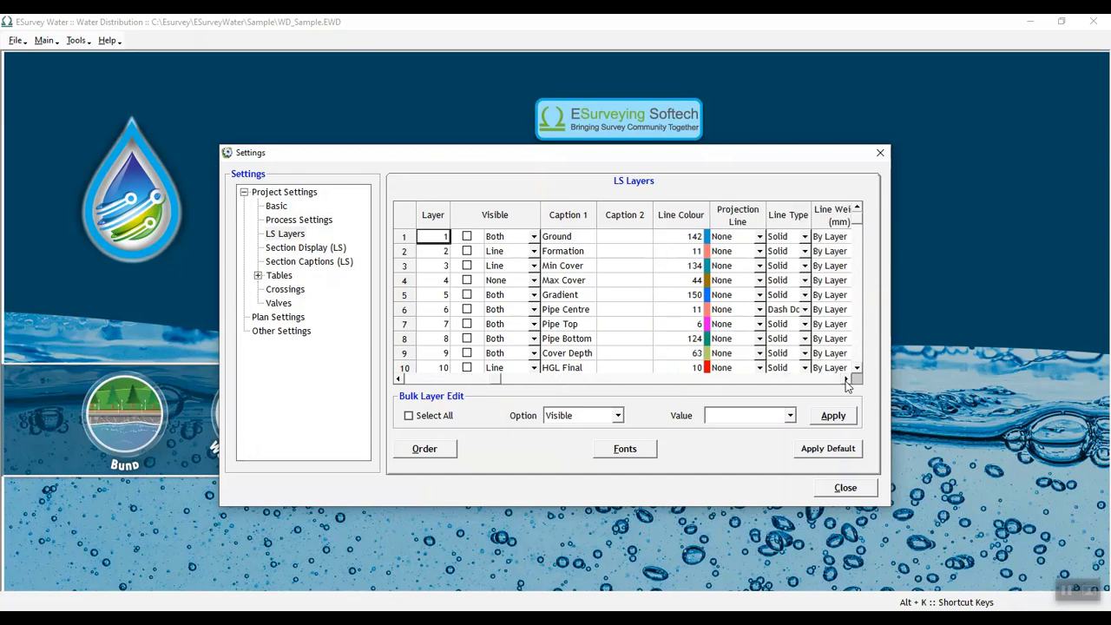
pyautogui.click(686, 219)
pyautogui.click(736, 219)
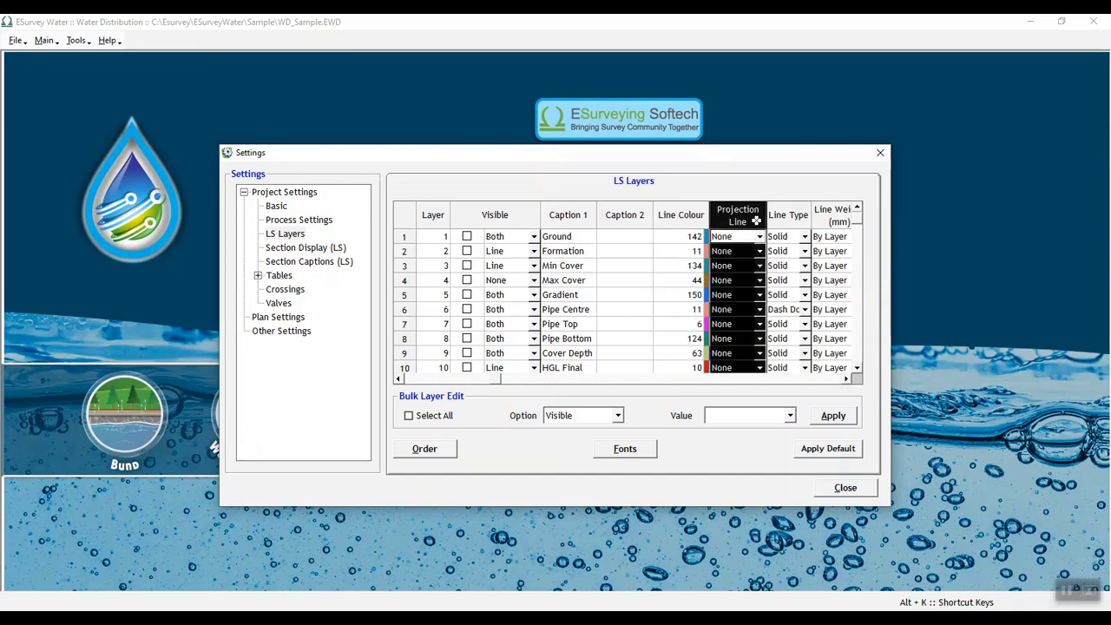
pyautogui.click(792, 220)
# Examine the remaining LS layer columns, from line weight, text width and font to gradient type and value at chainage.
pyautogui.click(847, 379)
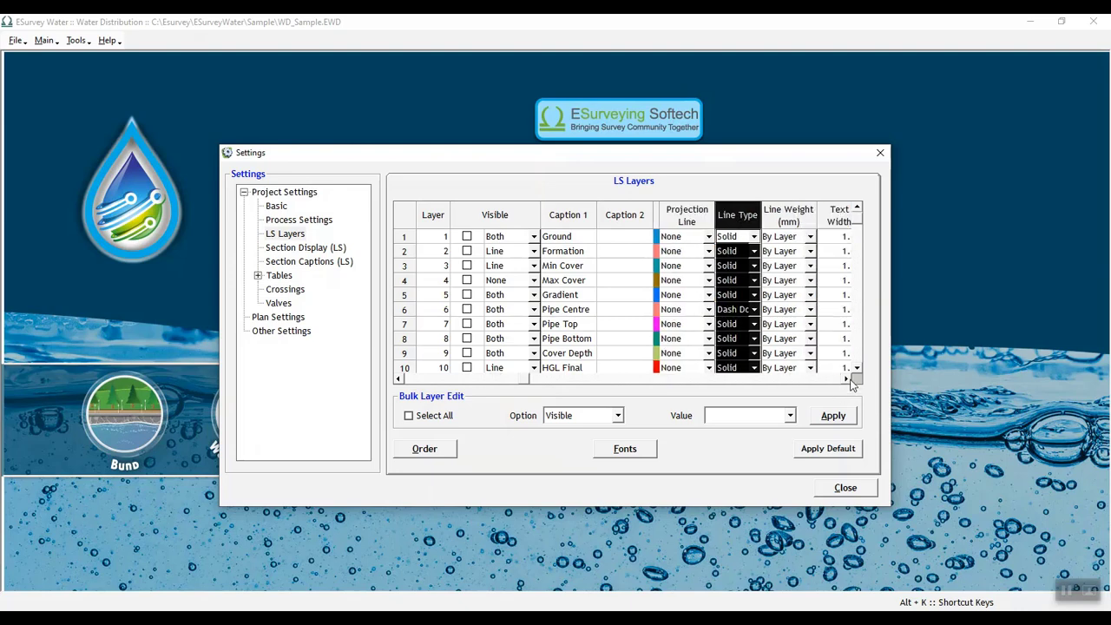
pyautogui.click(847, 379)
pyautogui.click(846, 380)
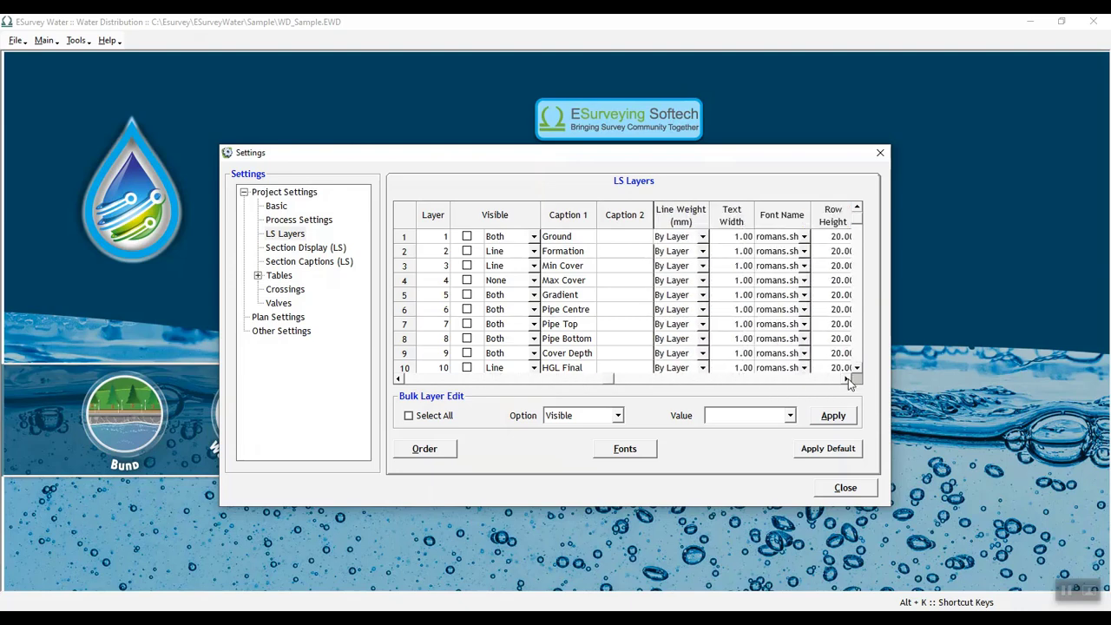
pyautogui.click(846, 379)
pyautogui.click(846, 379)
pyautogui.click(847, 380)
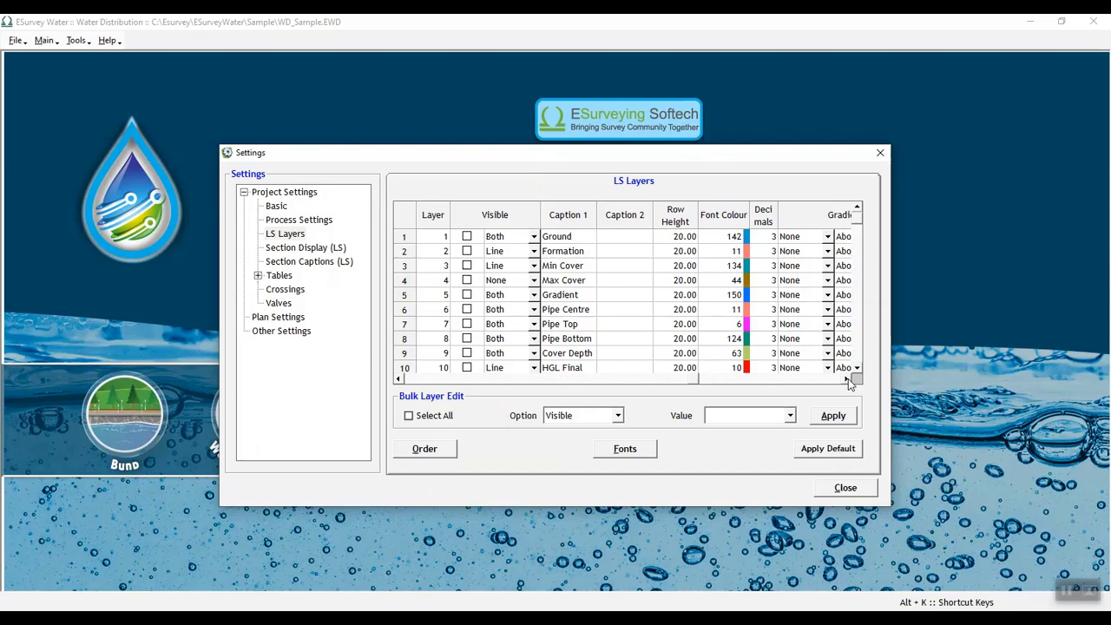
pyautogui.click(847, 379)
pyautogui.click(847, 379)
pyautogui.click(846, 379)
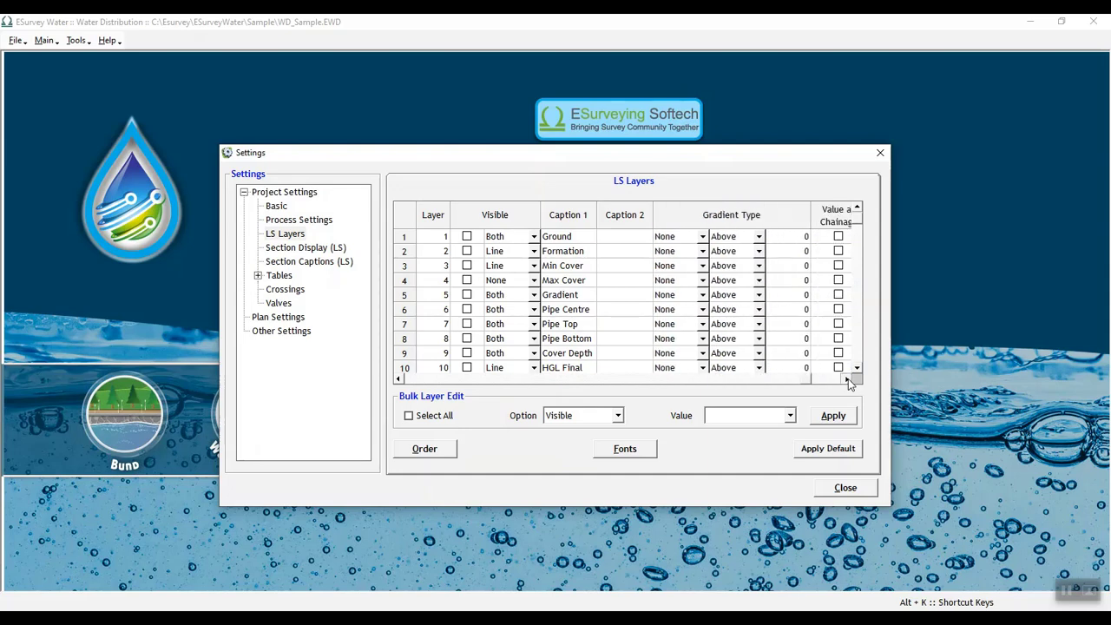
pyautogui.click(847, 380)
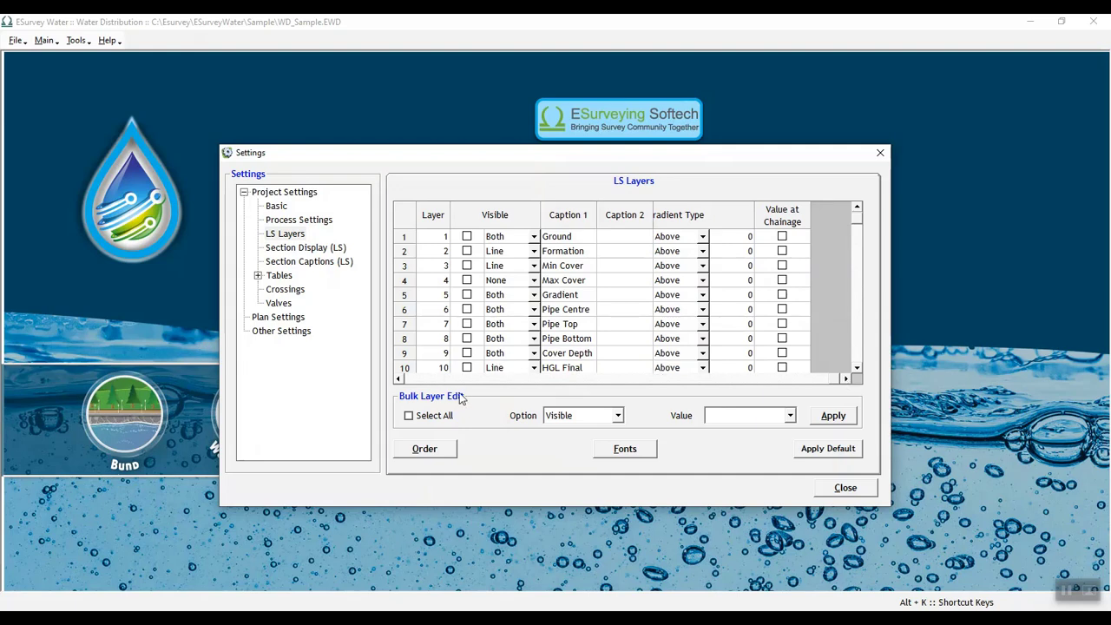
# Select all LS layers for bulk editing and review the available options and the values offered for Visible.
pyautogui.click(410, 416)
pyautogui.click(616, 416)
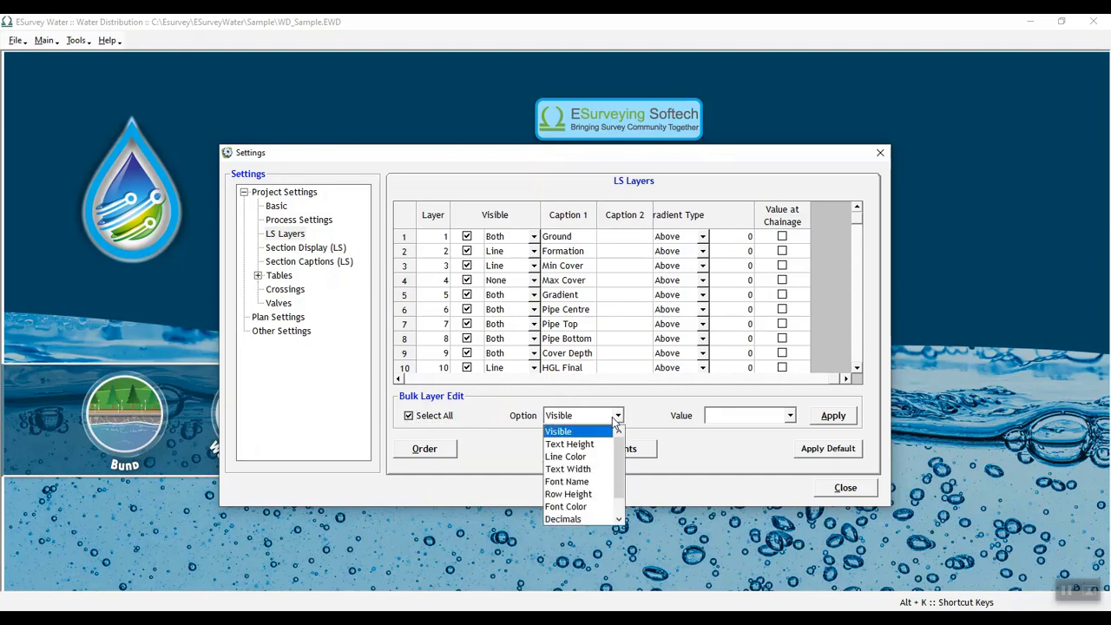
pyautogui.click(613, 416)
pyautogui.click(751, 419)
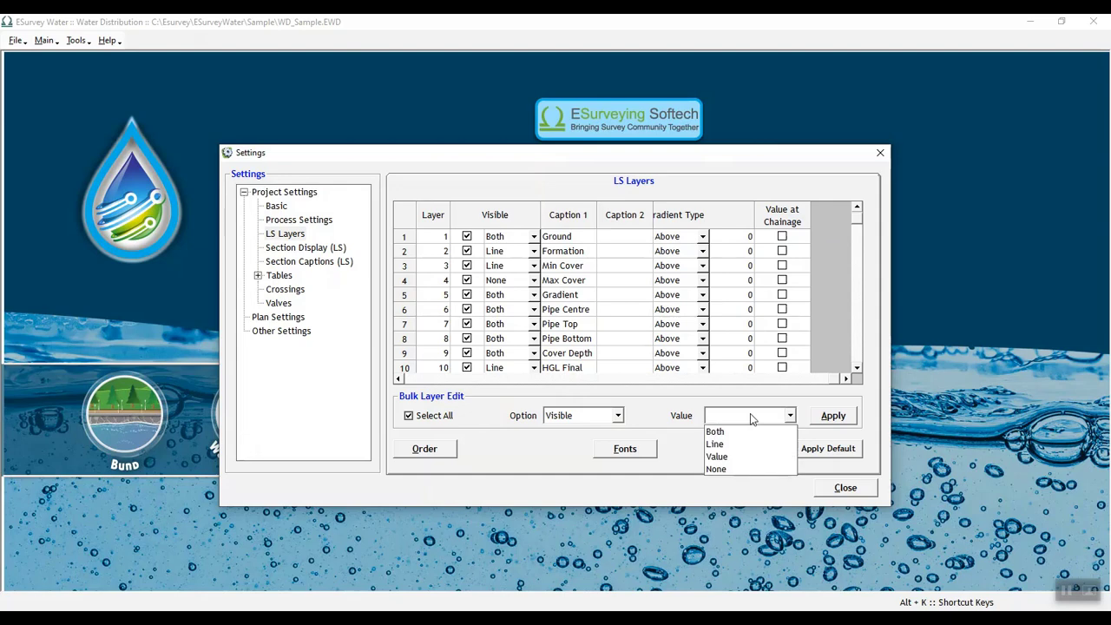
pyautogui.click(750, 414)
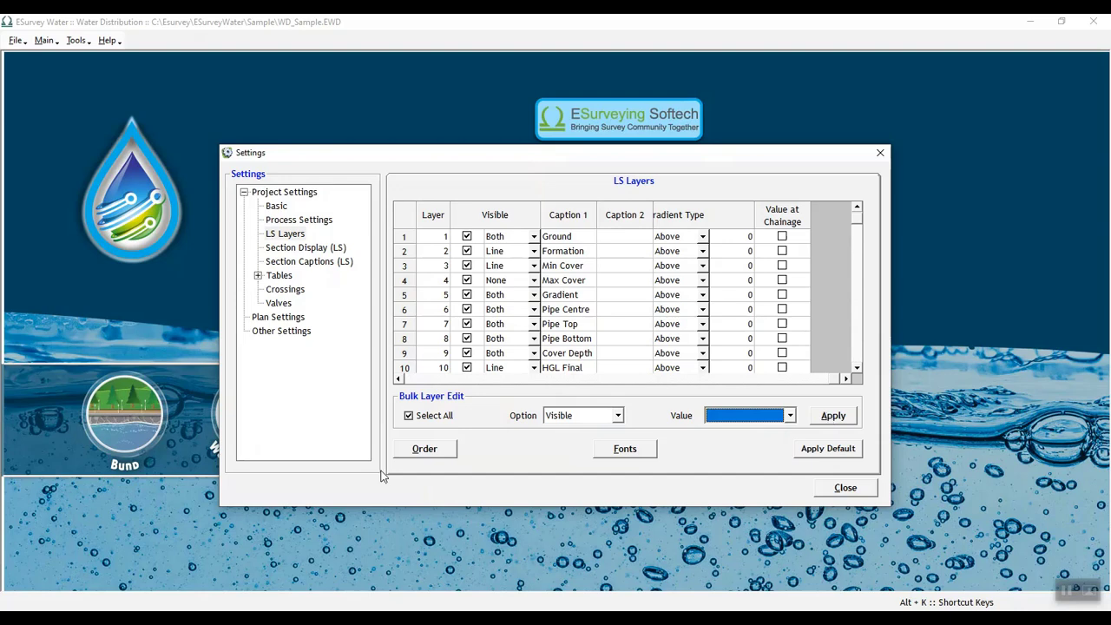
# Open the LS layer drawing order, move the Filling layer below Cutting, and close the order list.
pyautogui.click(421, 452)
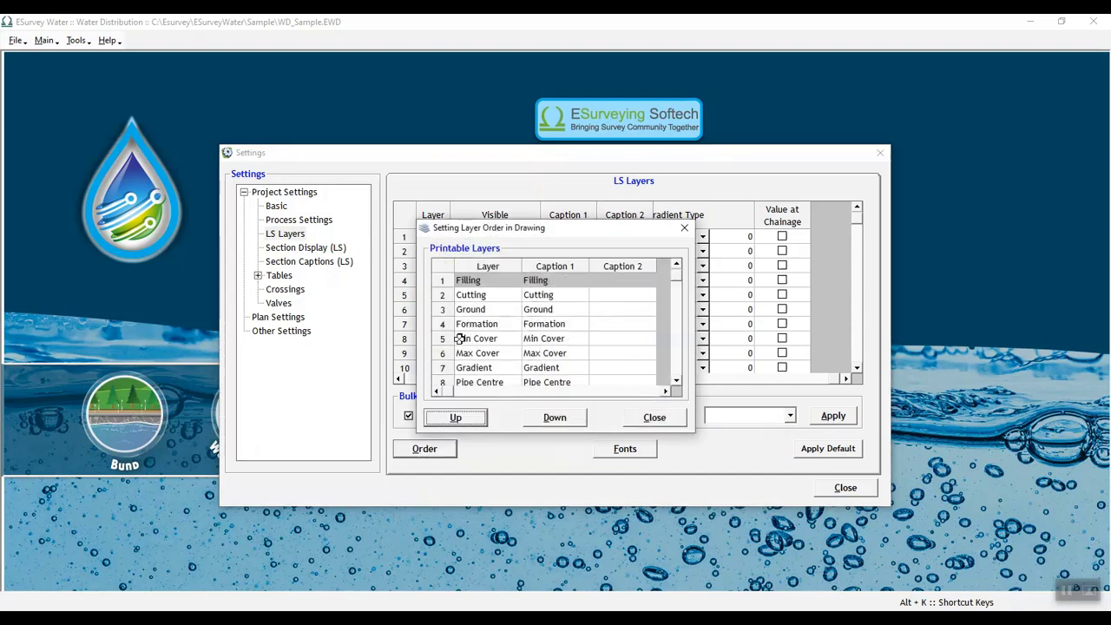
pyautogui.click(477, 420)
pyautogui.click(607, 365)
pyautogui.click(560, 417)
pyautogui.click(574, 359)
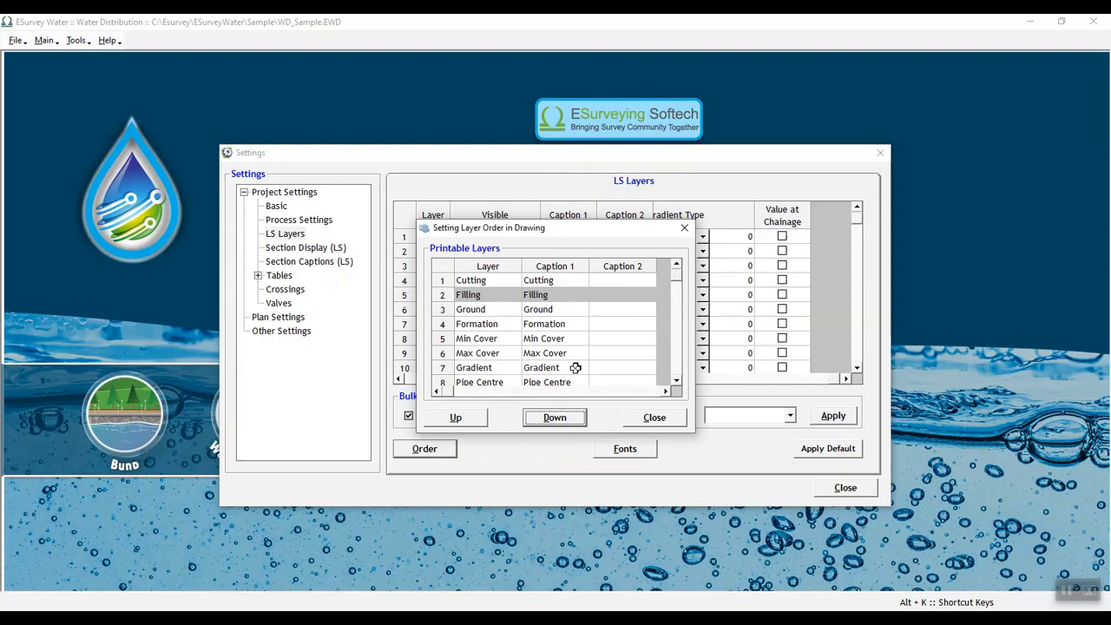
pyautogui.click(657, 418)
# Open the LS layer font list, examine the available fonts and the default one, and close it.
pyautogui.click(638, 449)
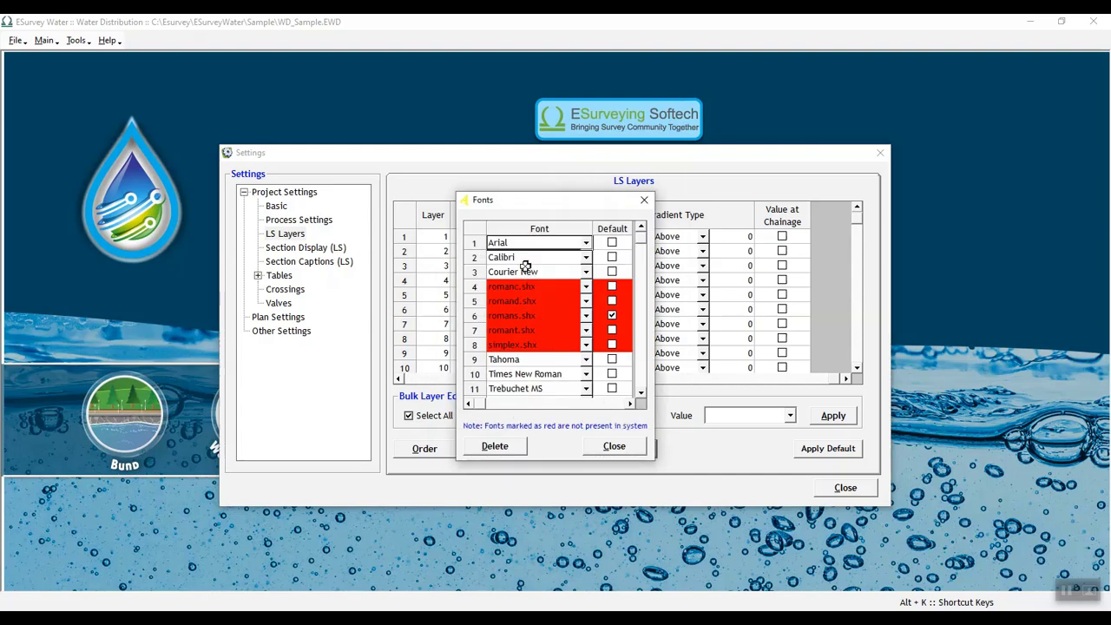
pyautogui.scroll(-1, 543, 301)
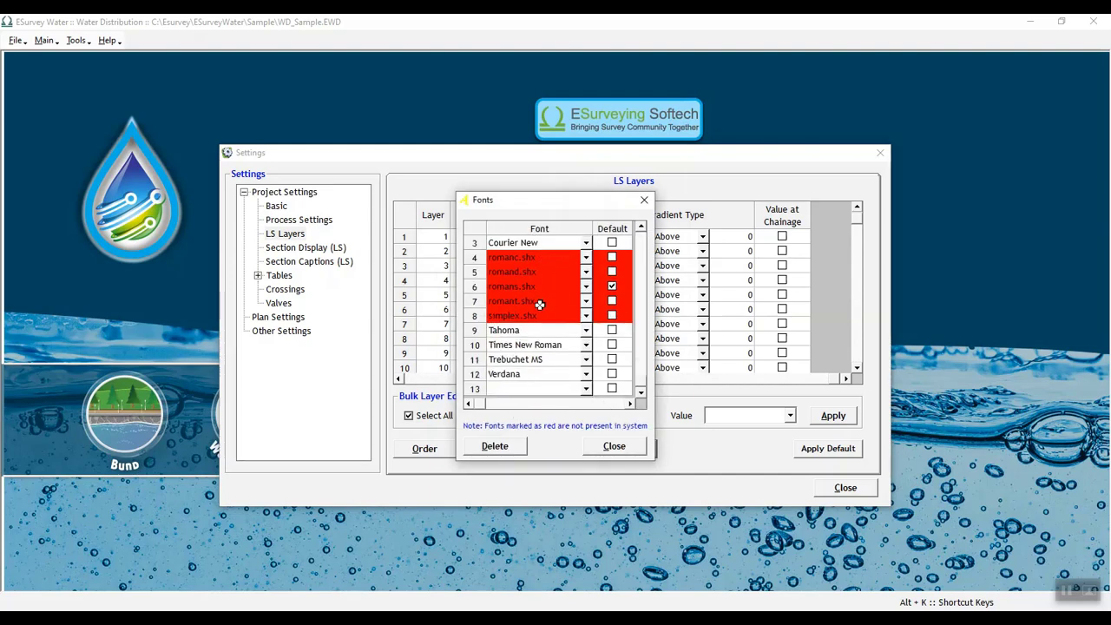
pyautogui.scroll(1, 540, 304)
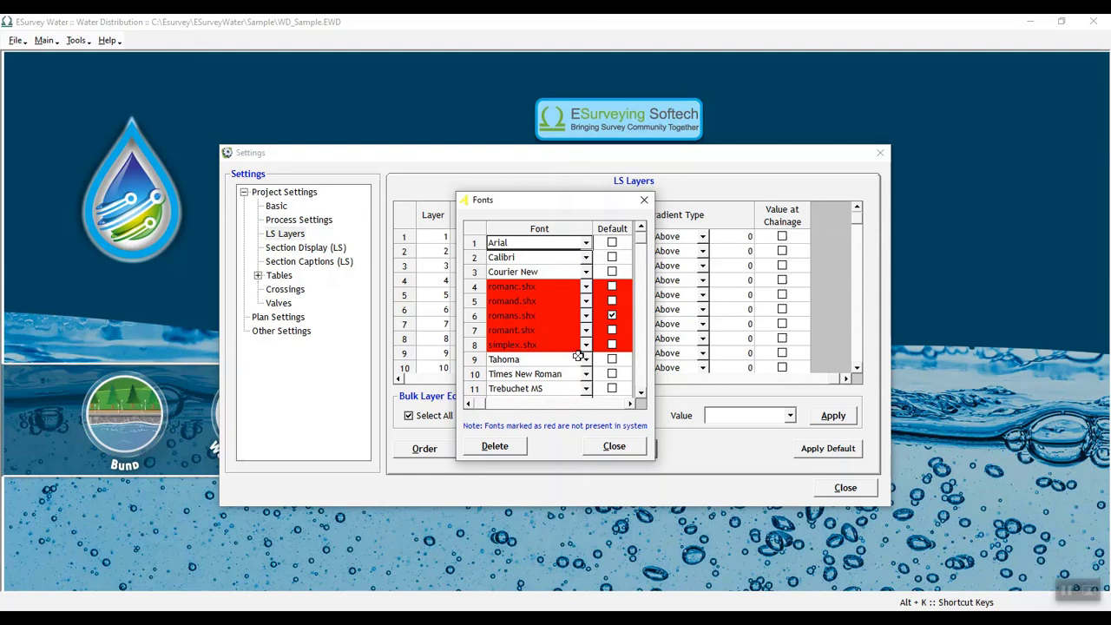
pyautogui.click(634, 446)
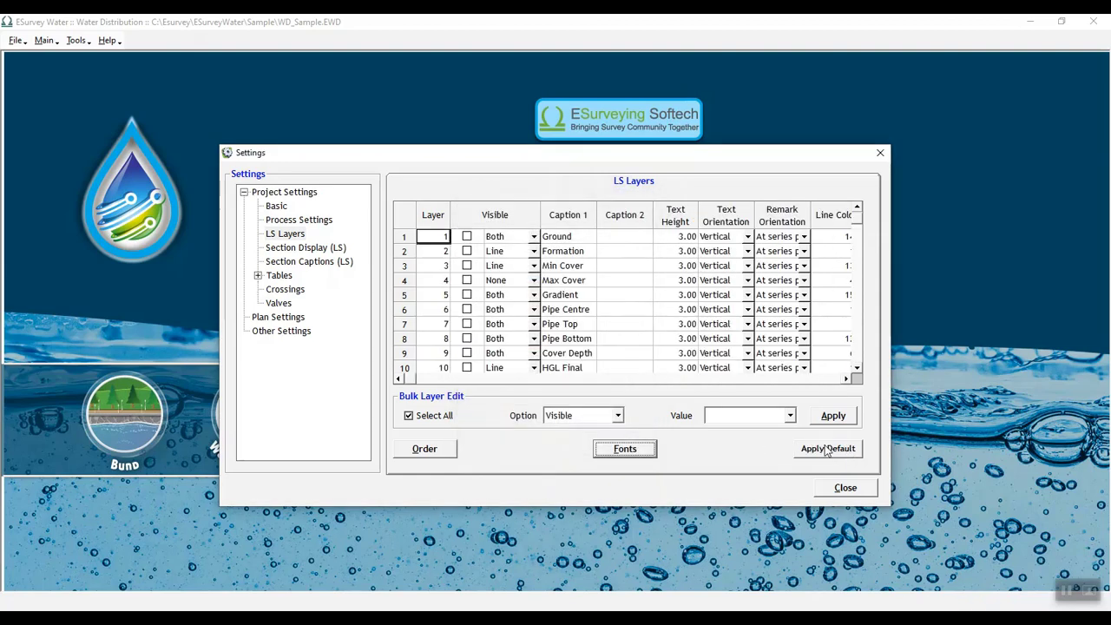
# Open the Section Display (LS) settings and examine the section header prefix and footer section number options.
pyautogui.click(317, 248)
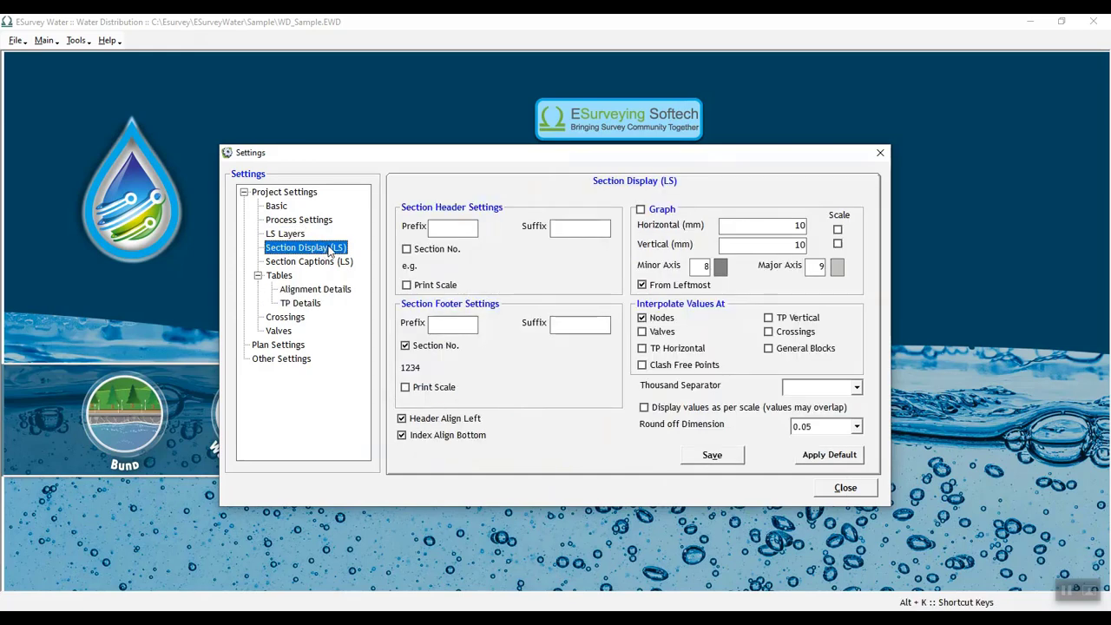
pyautogui.click(464, 229)
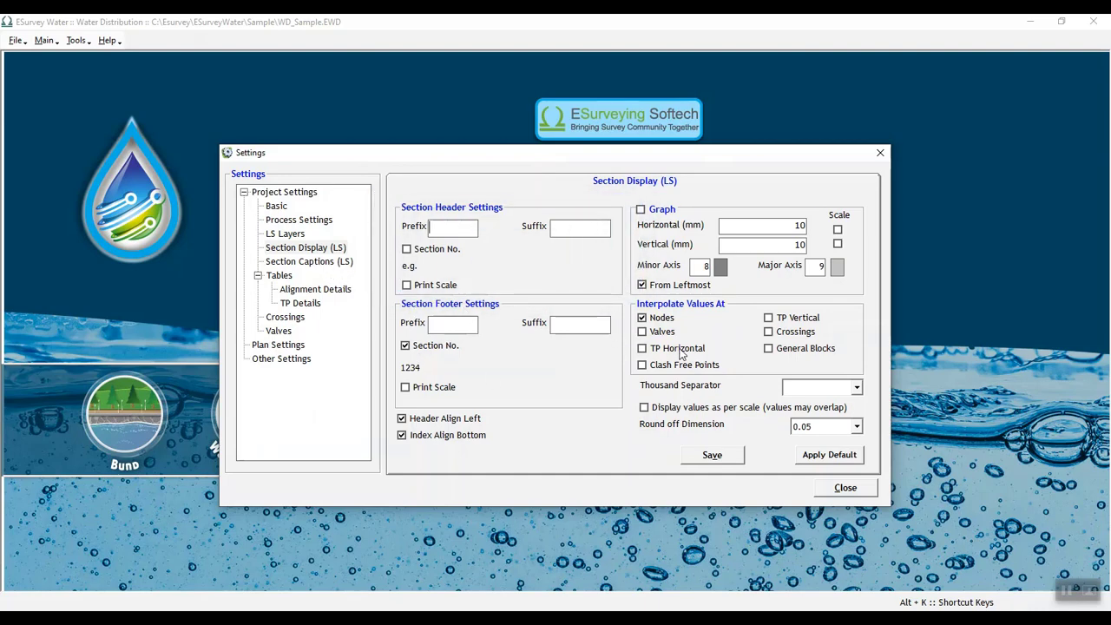
pyautogui.click(453, 347)
pyautogui.click(435, 348)
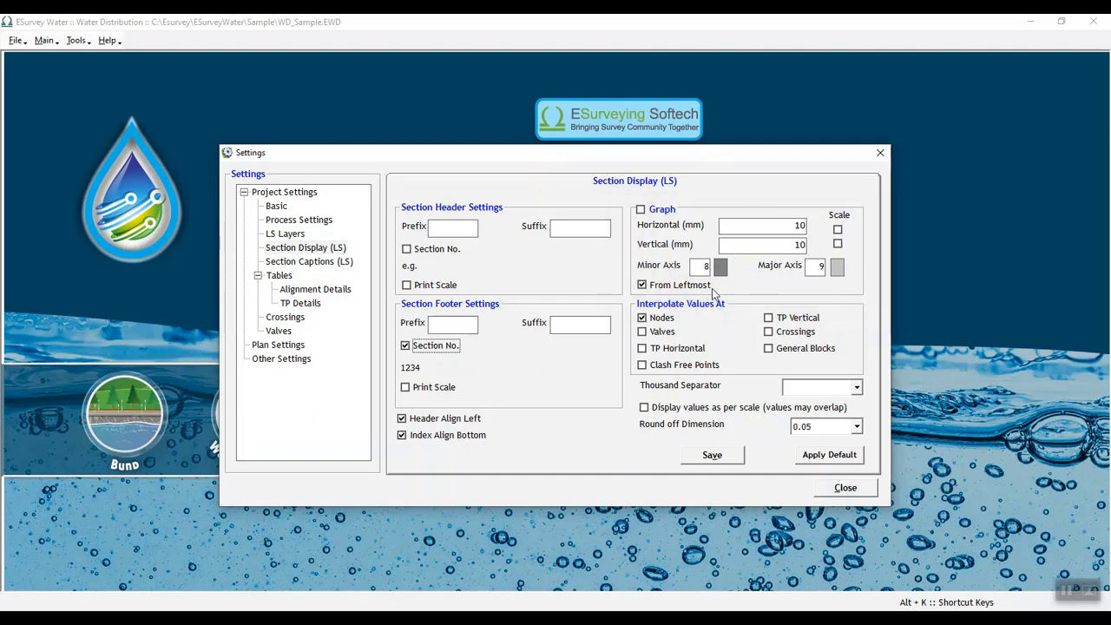
# Try the Valves, TP Horizontal and Clash Free Points interpolation options, and restore Nodes as the only selected option.
pyautogui.click(648, 334)
pyautogui.click(646, 332)
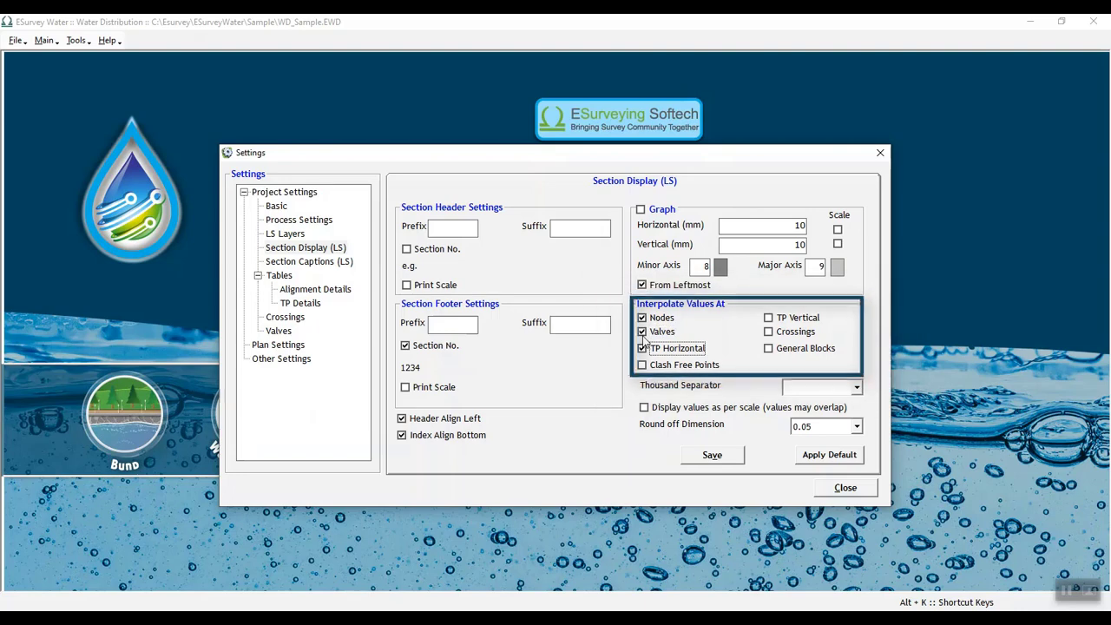
pyautogui.click(643, 318)
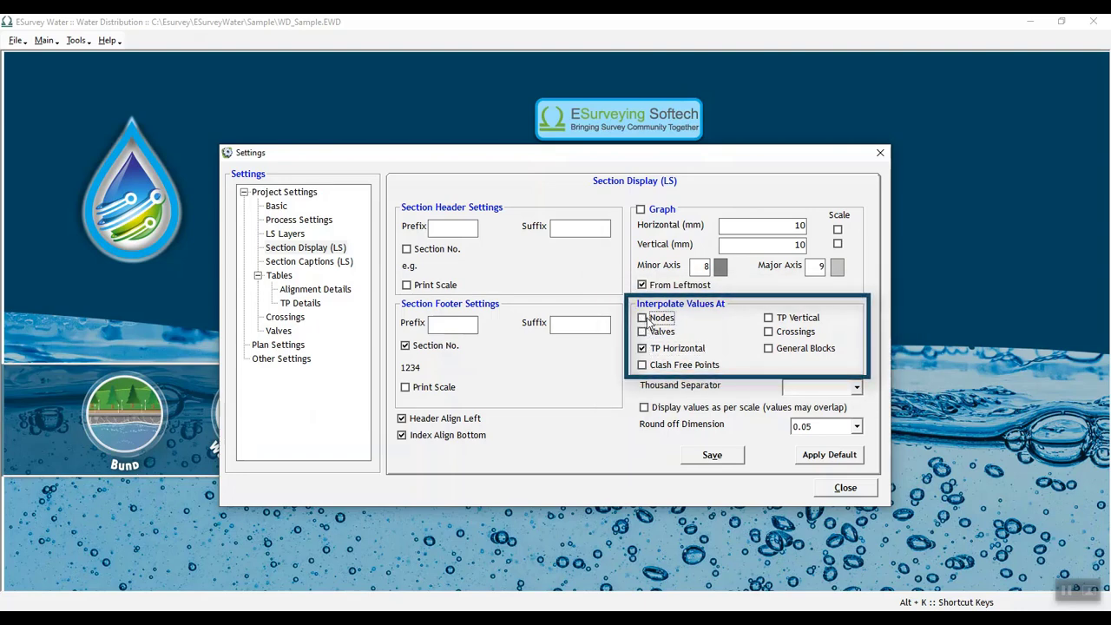
pyautogui.click(643, 365)
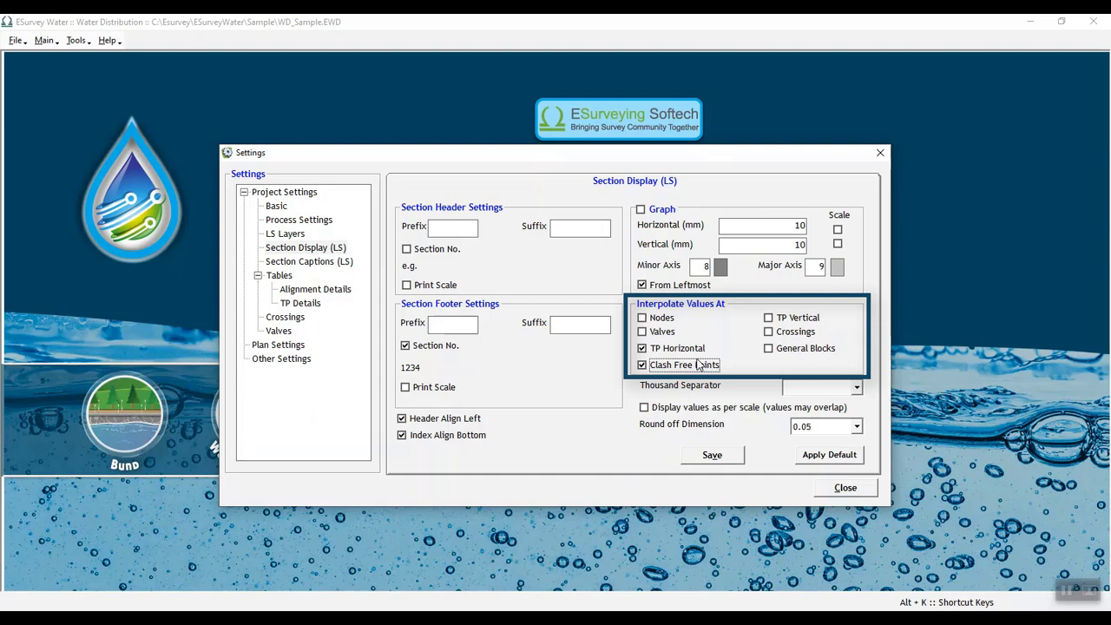
pyautogui.click(649, 319)
pyautogui.click(644, 350)
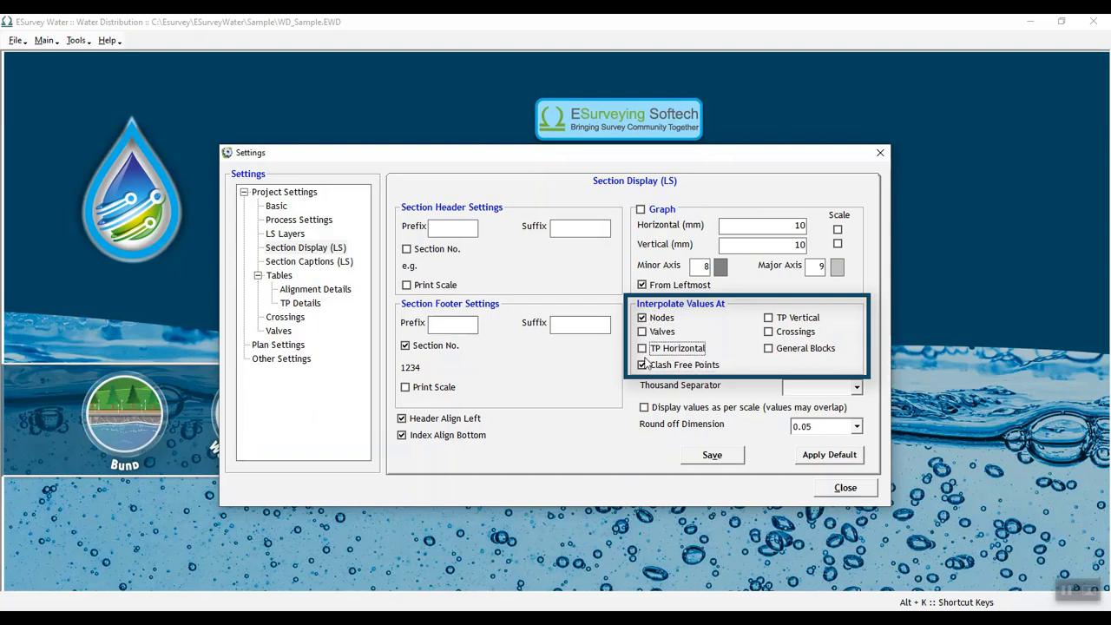
pyautogui.click(643, 366)
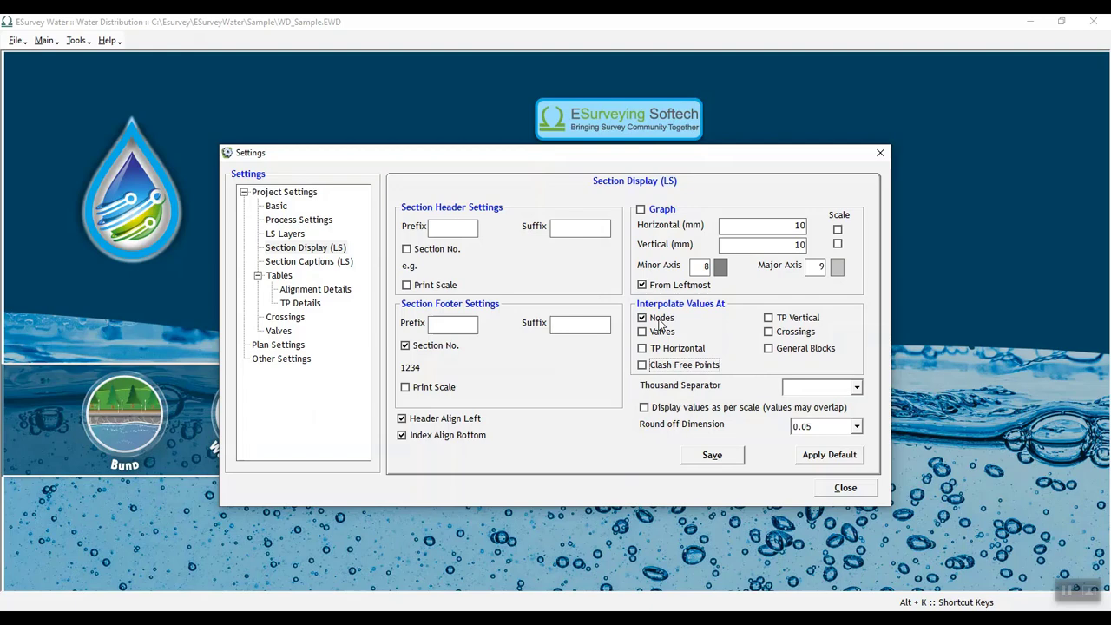
# Open the Section Captions (LS) settings and examine the caption rows from Header Scale to Dimension.
pyautogui.click(328, 263)
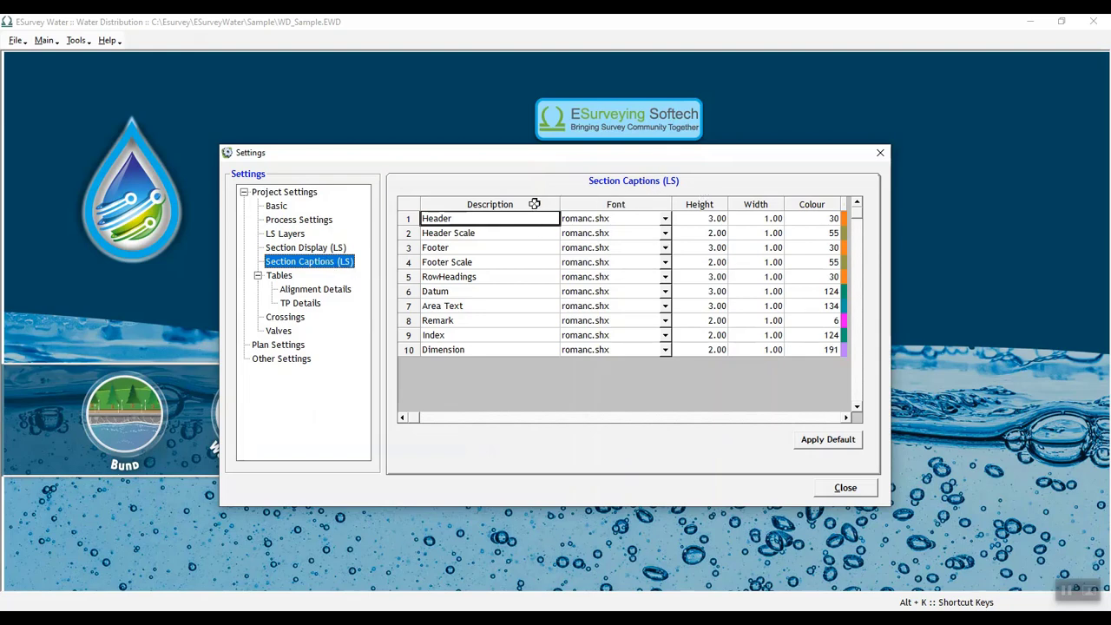
pyautogui.click(495, 233)
pyautogui.click(496, 248)
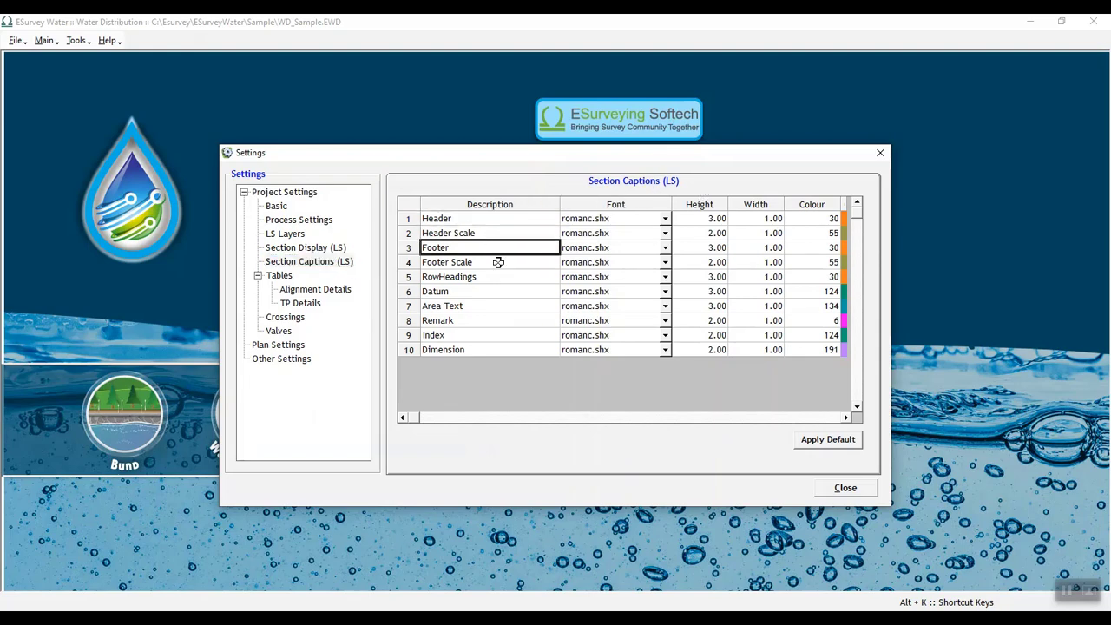
pyautogui.click(499, 263)
pyautogui.click(501, 289)
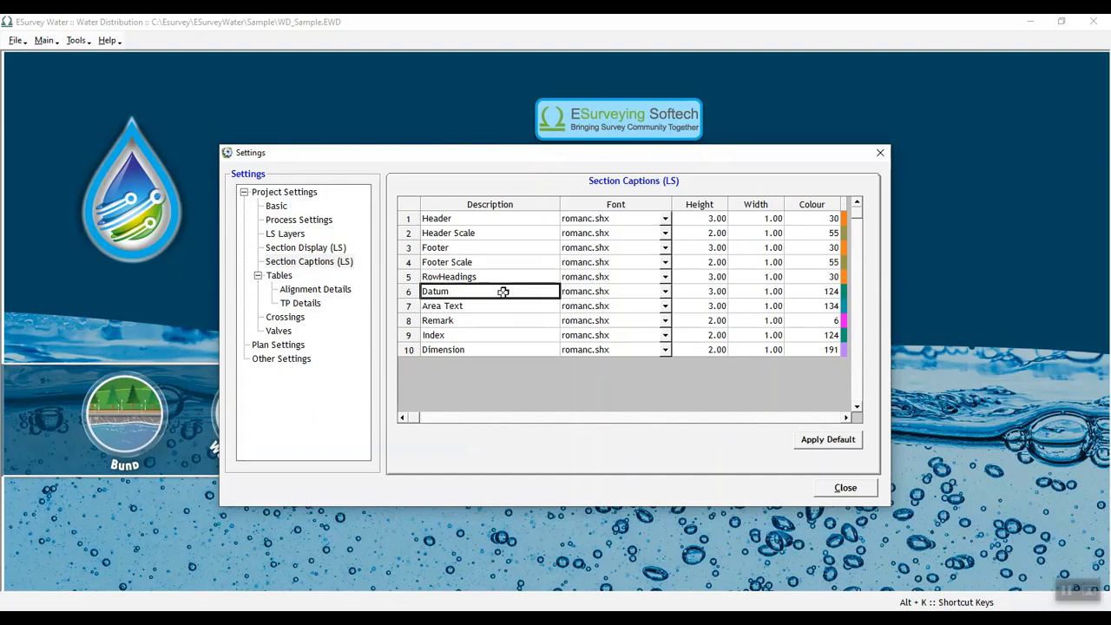
pyautogui.click(505, 307)
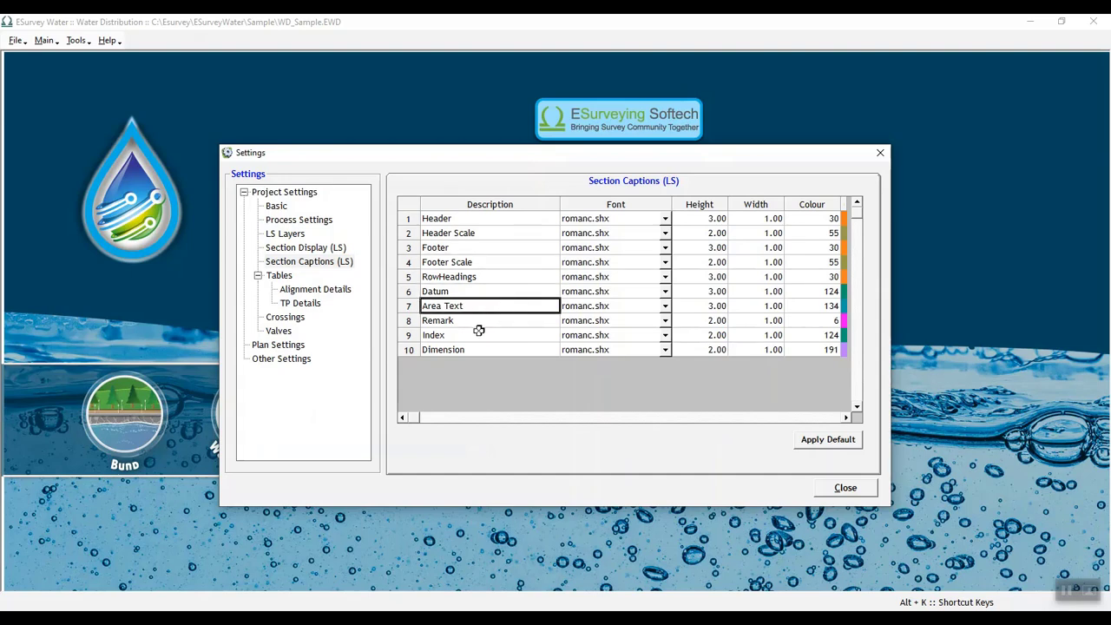
pyautogui.click(479, 333)
pyautogui.click(494, 318)
pyautogui.click(498, 347)
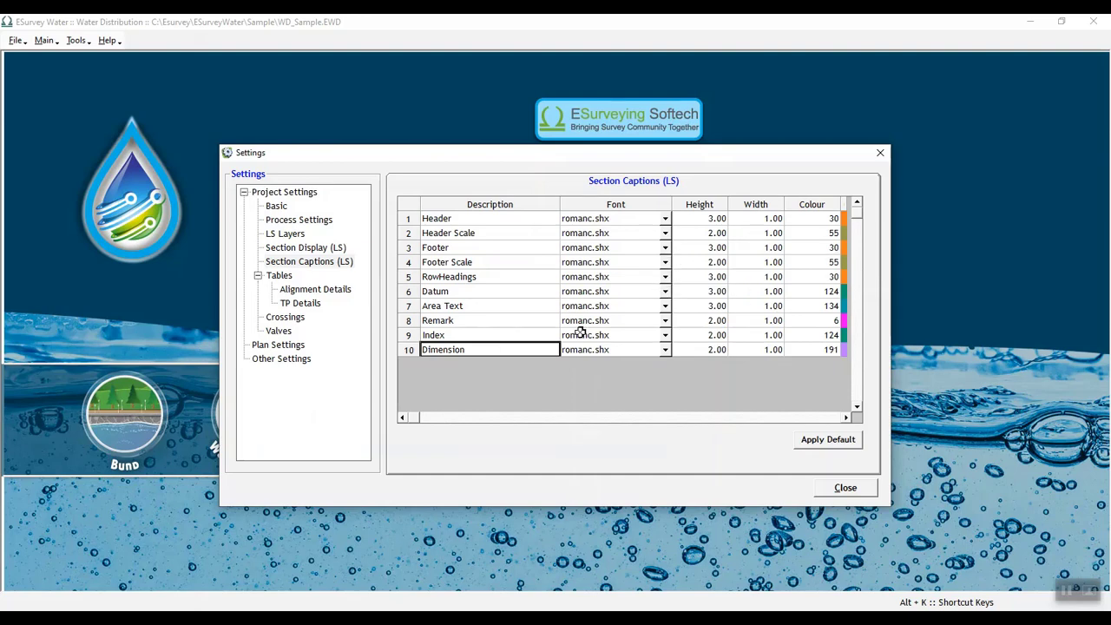
# Examine the fonts offered for the Dimension caption and the width and colour of the Index caption.
pyautogui.click(665, 349)
pyautogui.click(666, 350)
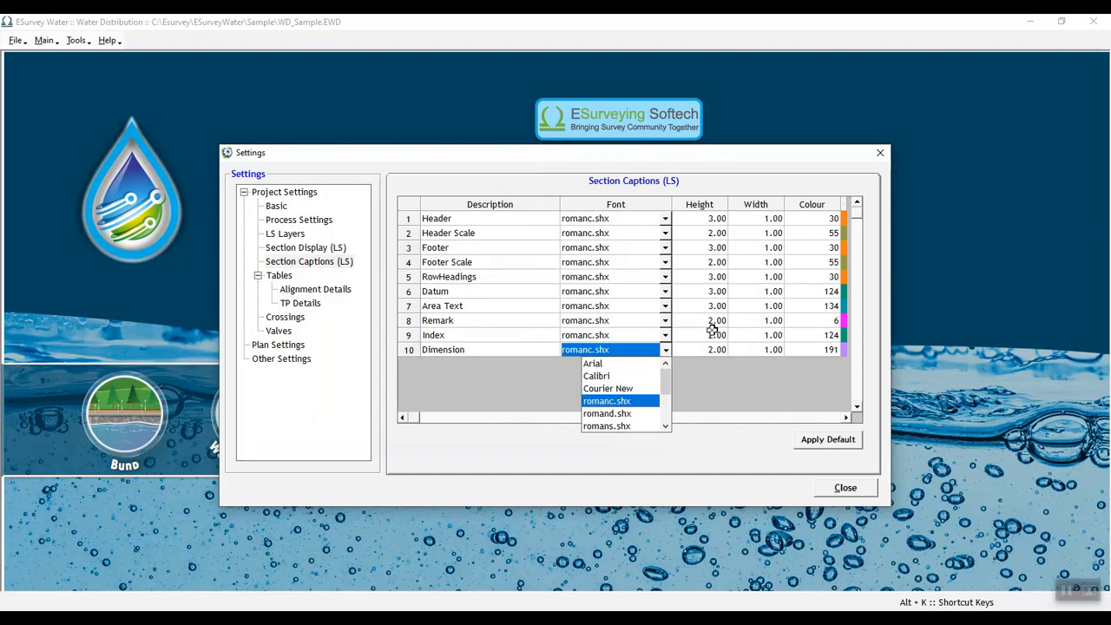
pyautogui.click(766, 334)
pyautogui.click(834, 334)
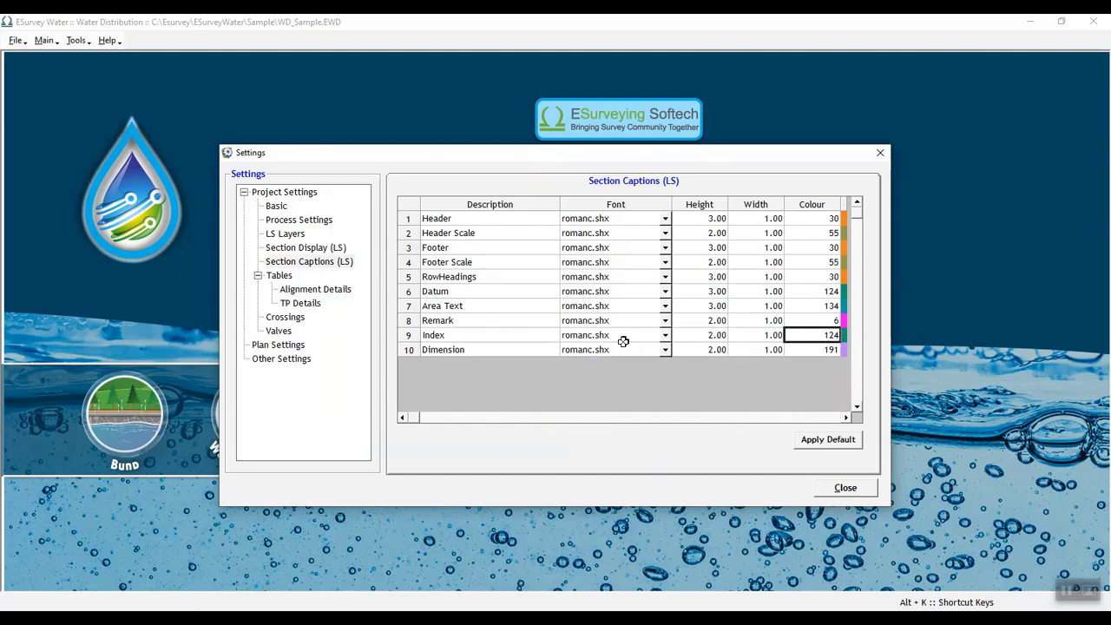
# Open the Crossings settings, look at browsing for a profile block drawing, and examine the Nalla Crossing details.
pyautogui.click(286, 317)
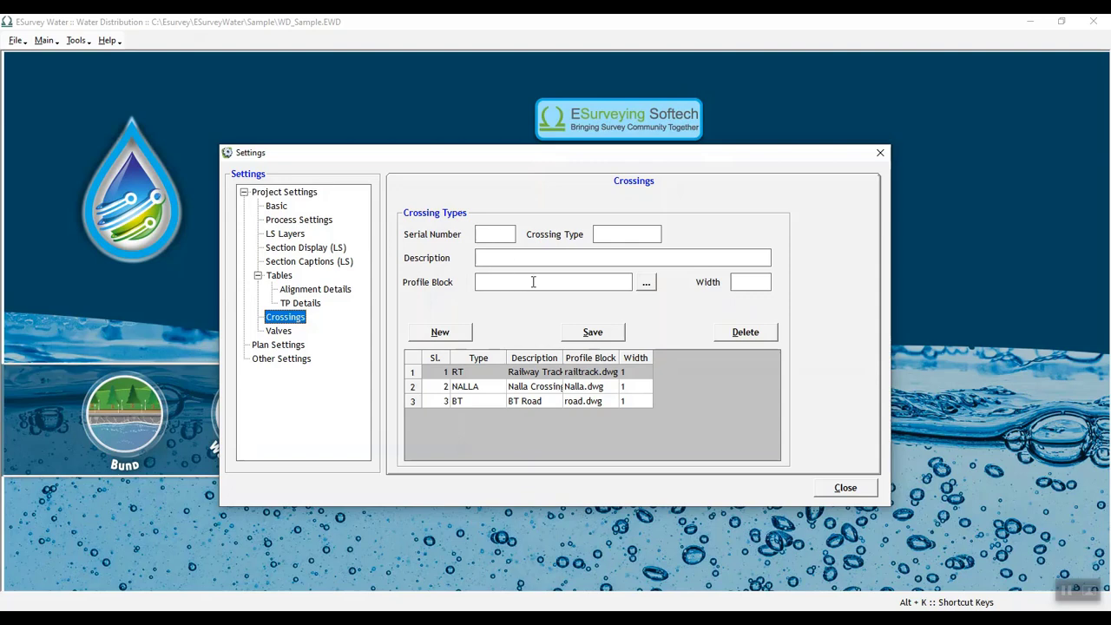
pyautogui.click(640, 285)
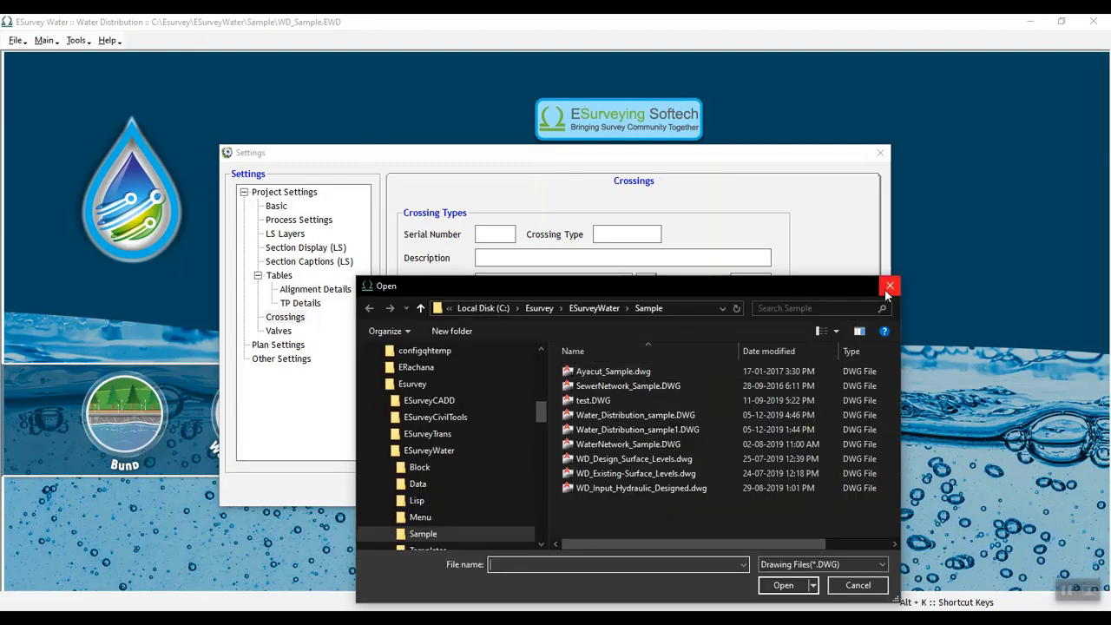
pyautogui.click(889, 287)
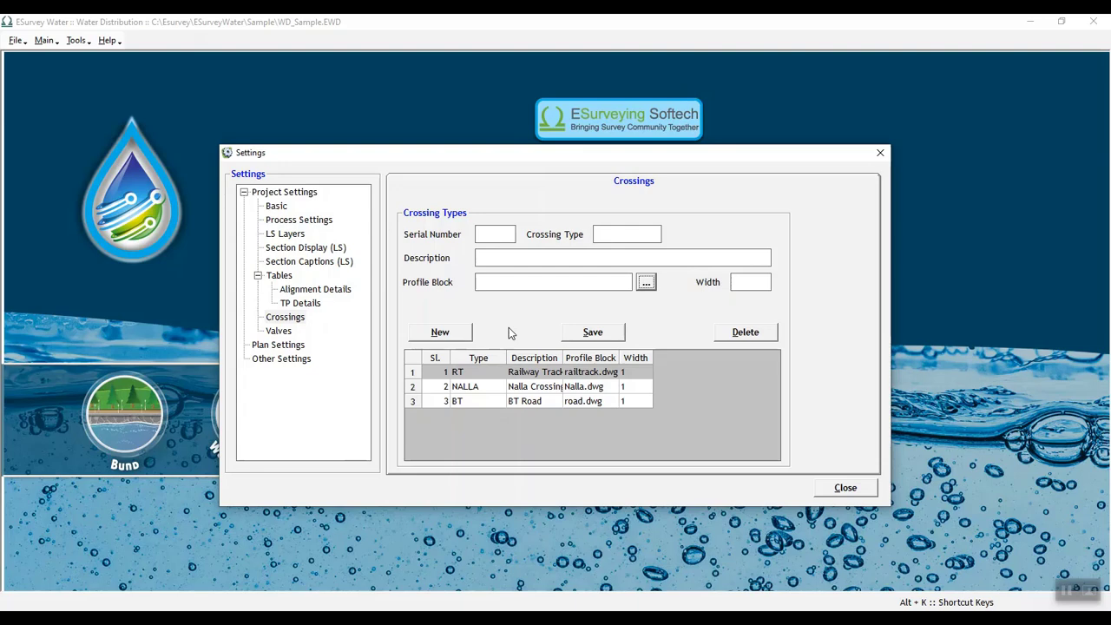
pyautogui.click(519, 389)
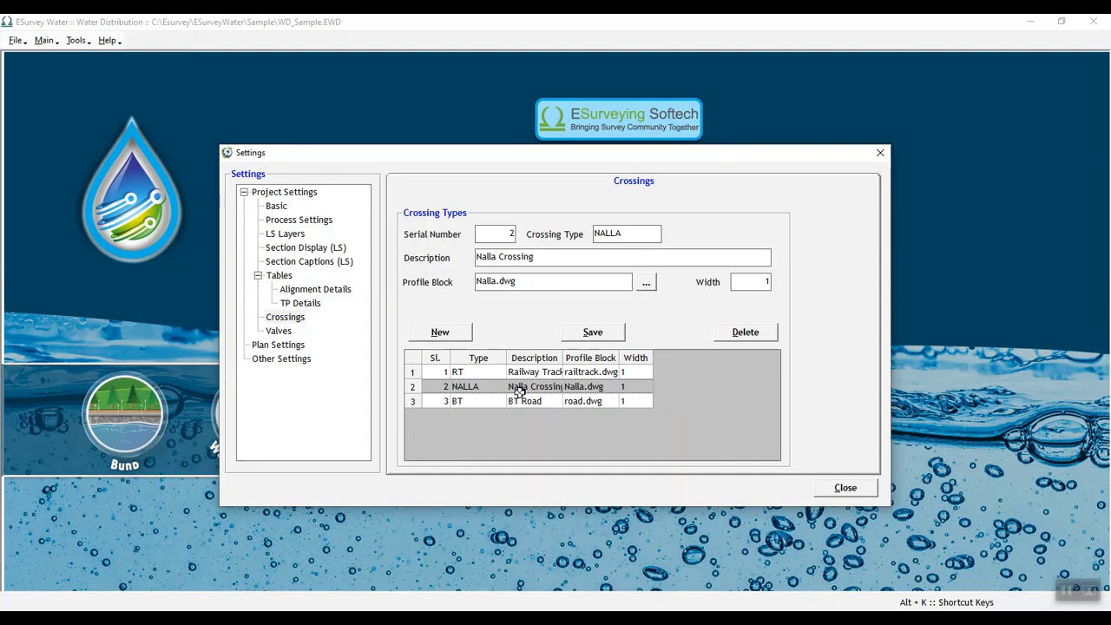
# Open the Valves settings and examine the Scour Valve's details.
pyautogui.click(278, 334)
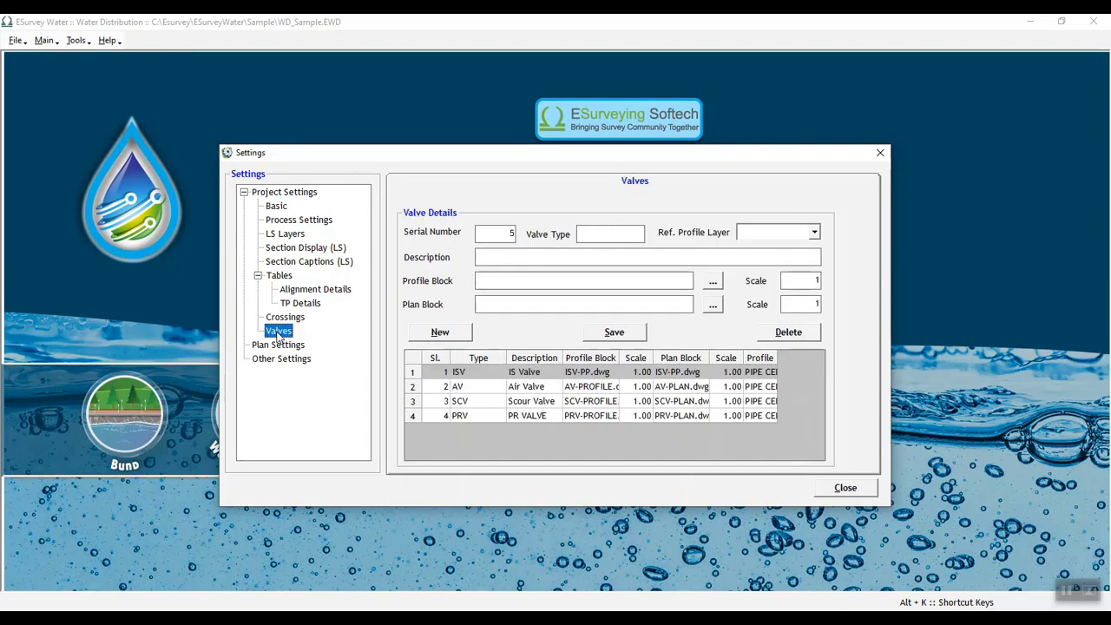
pyautogui.click(474, 400)
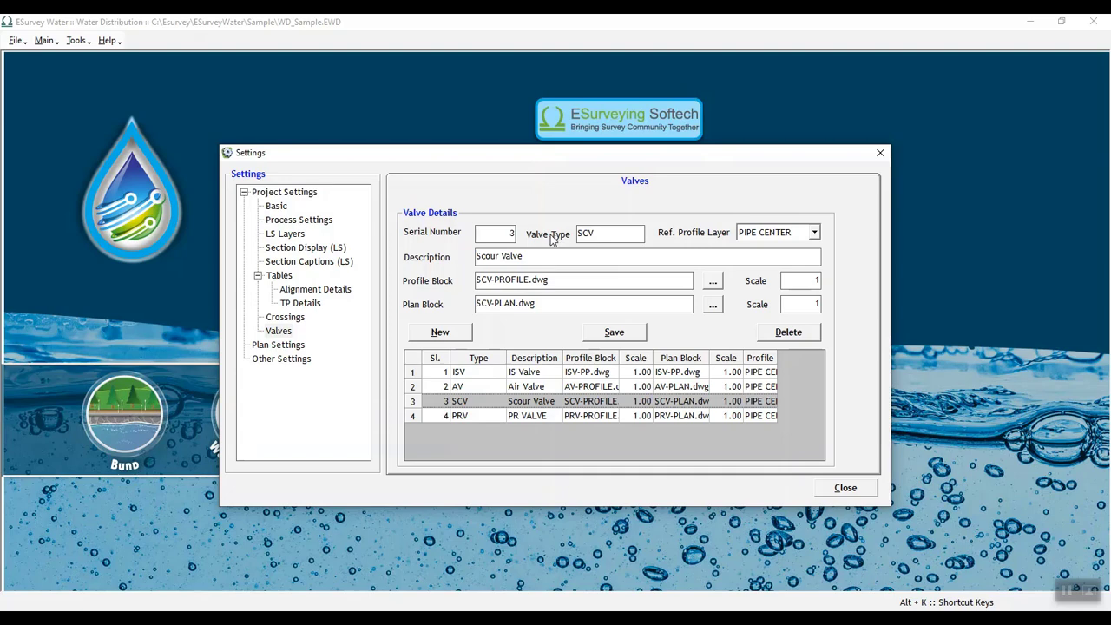
# Open the Plan Settings and examine the layer table's columns from description to line weight.
pyautogui.click(291, 346)
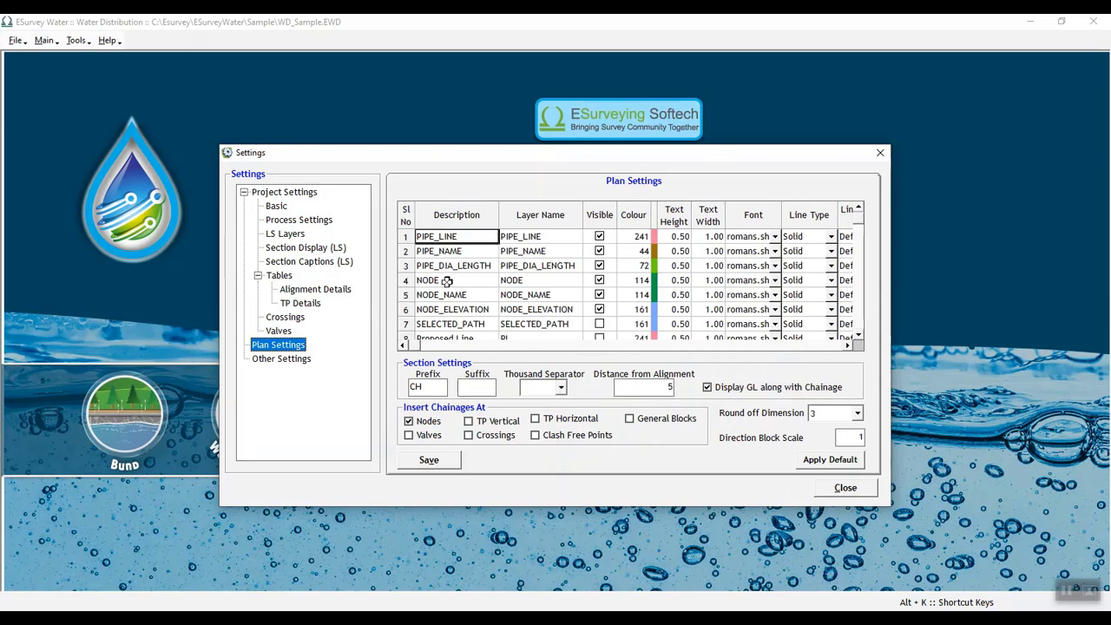
pyautogui.click(450, 238)
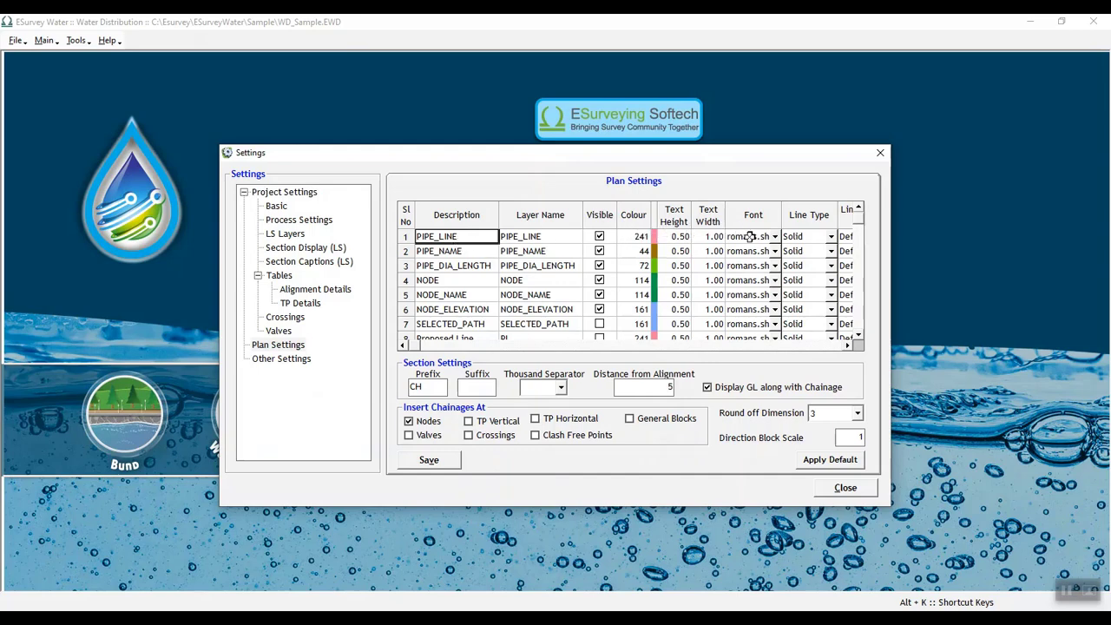
pyautogui.click(847, 344)
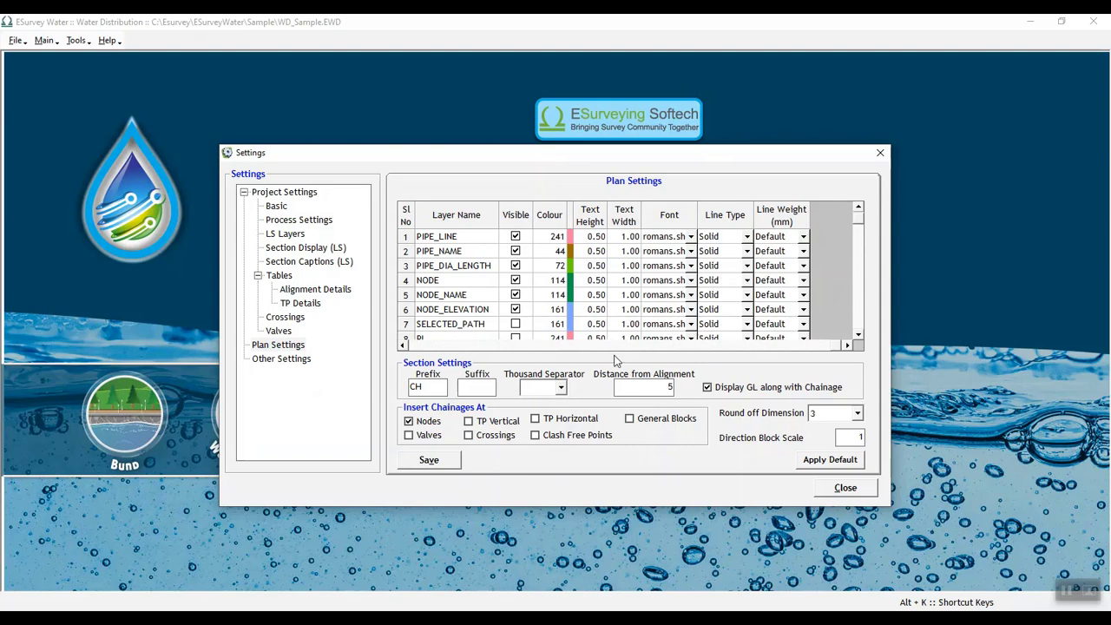
# Set the plan section's thousand separator to None, keep ground level displayed along with chainage, and save the plan settings.
pyautogui.click(441, 386)
pyautogui.click(561, 387)
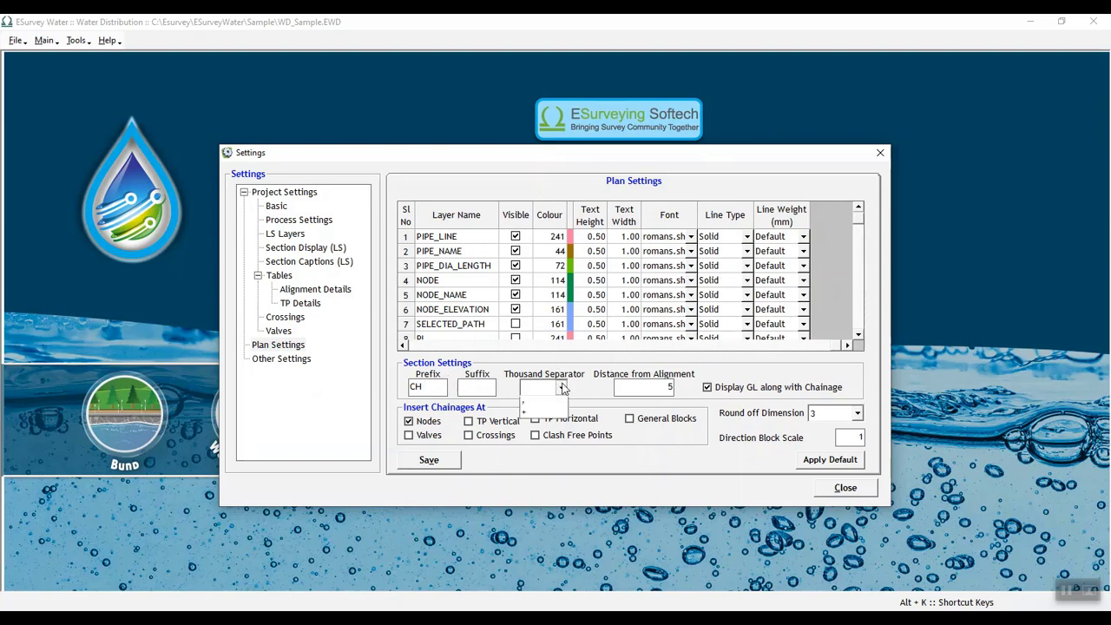
pyautogui.click(559, 405)
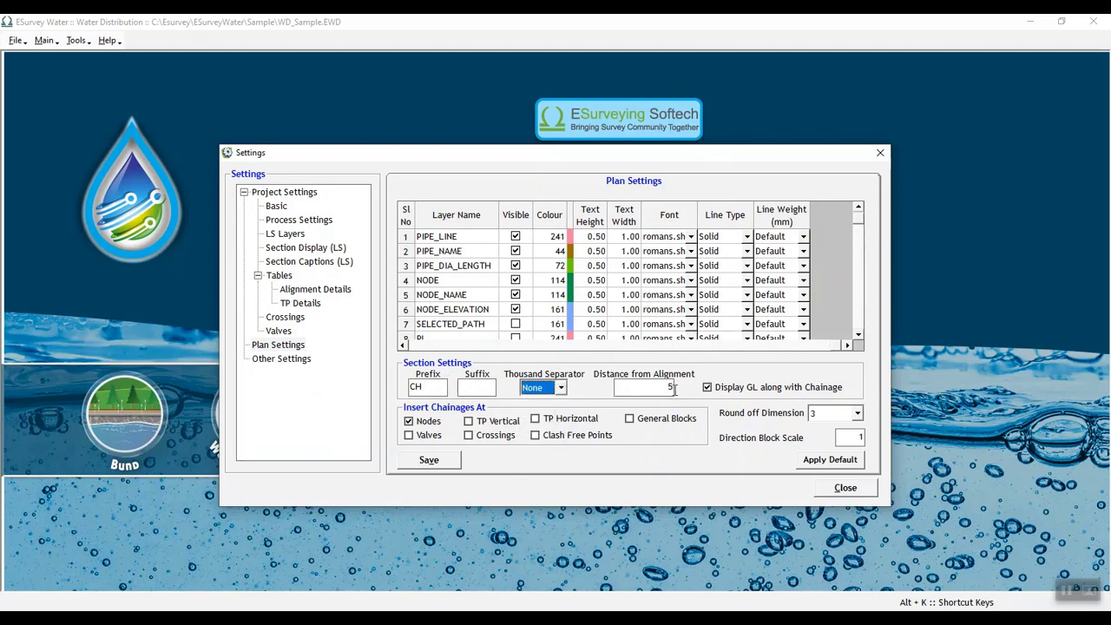
pyautogui.click(714, 391)
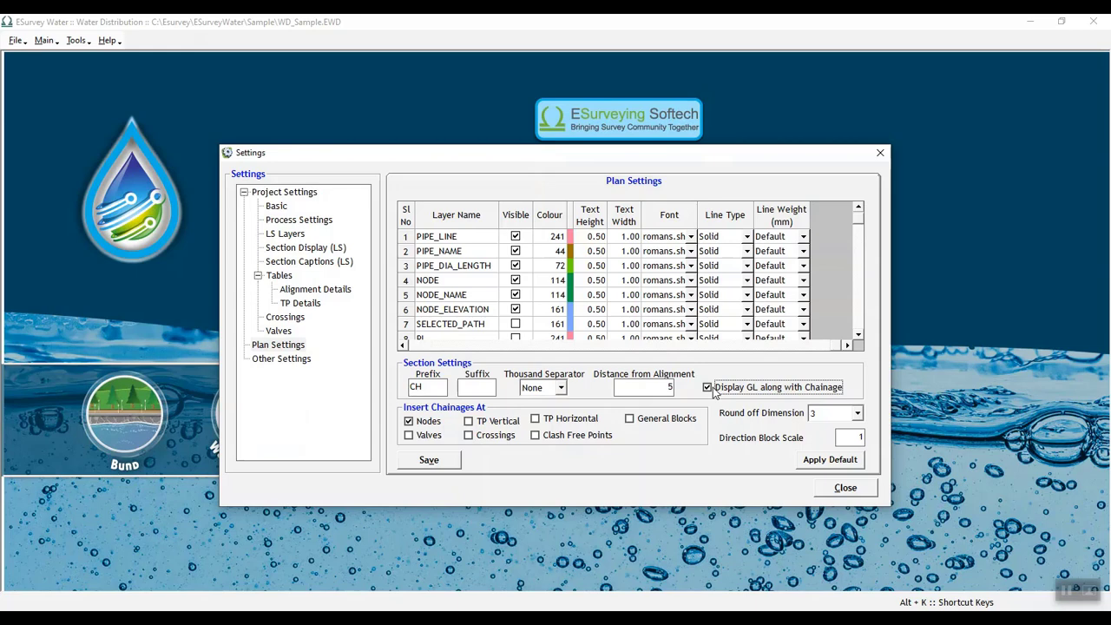
pyautogui.click(425, 459)
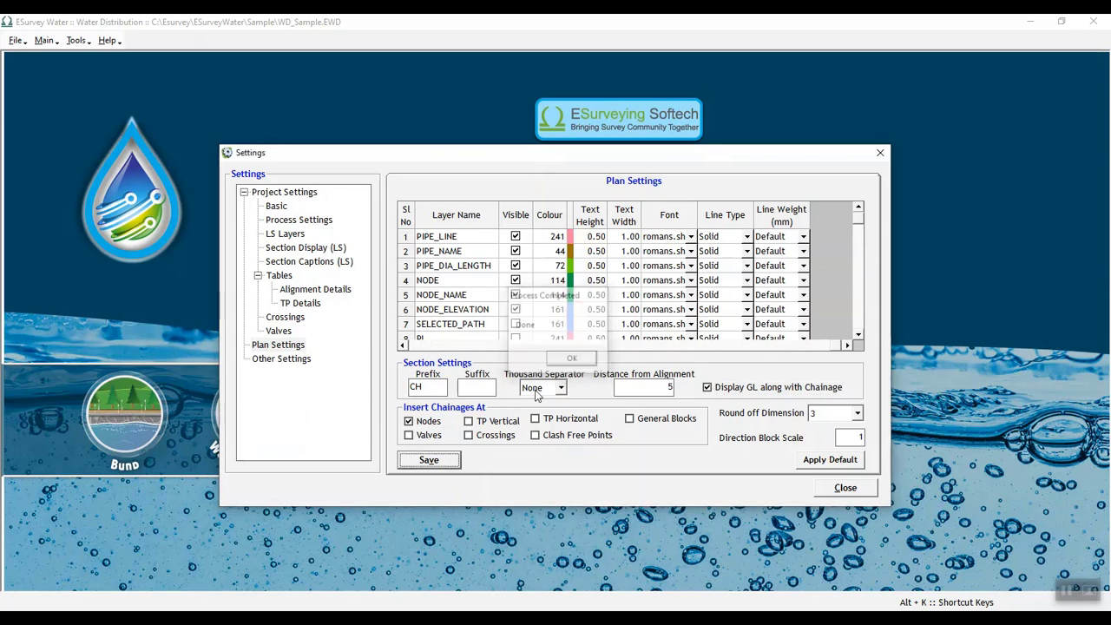
# Open the Other Settings and examine the LS row header width, the projection line types and the option for leader remarks in layer colour.
pyautogui.click(292, 361)
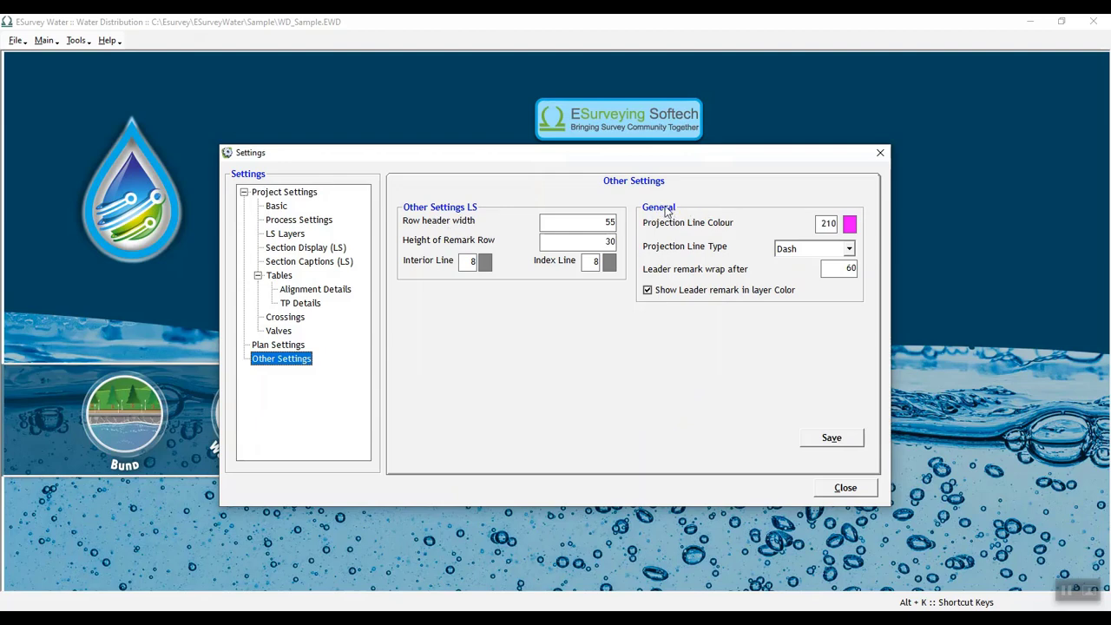
pyautogui.doubleClick(611, 222)
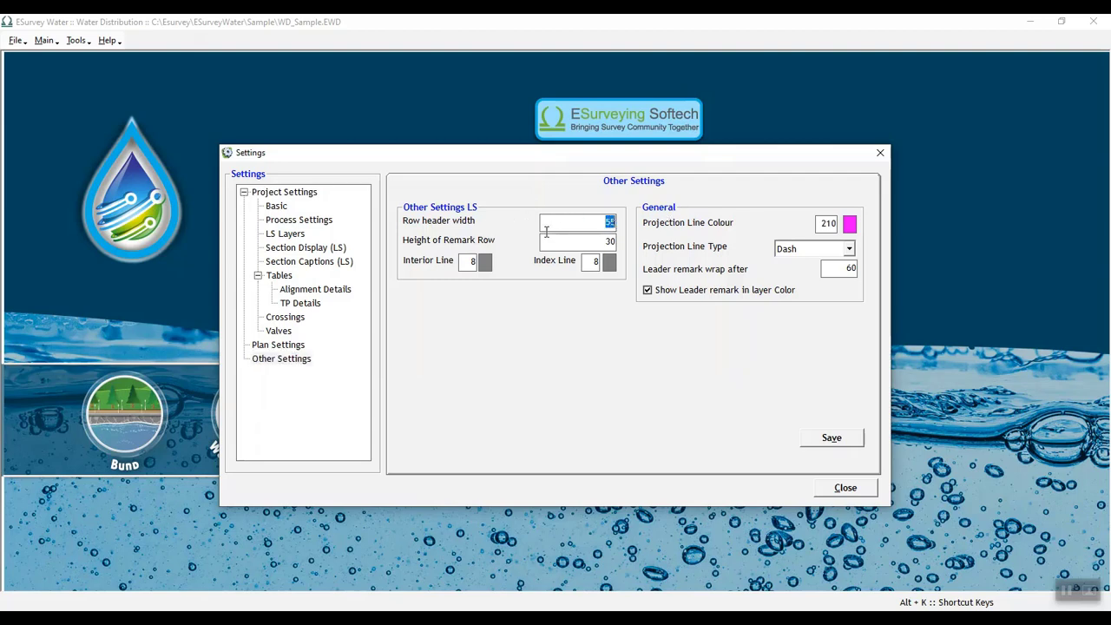
pyautogui.press('Tab')
pyautogui.click(848, 249)
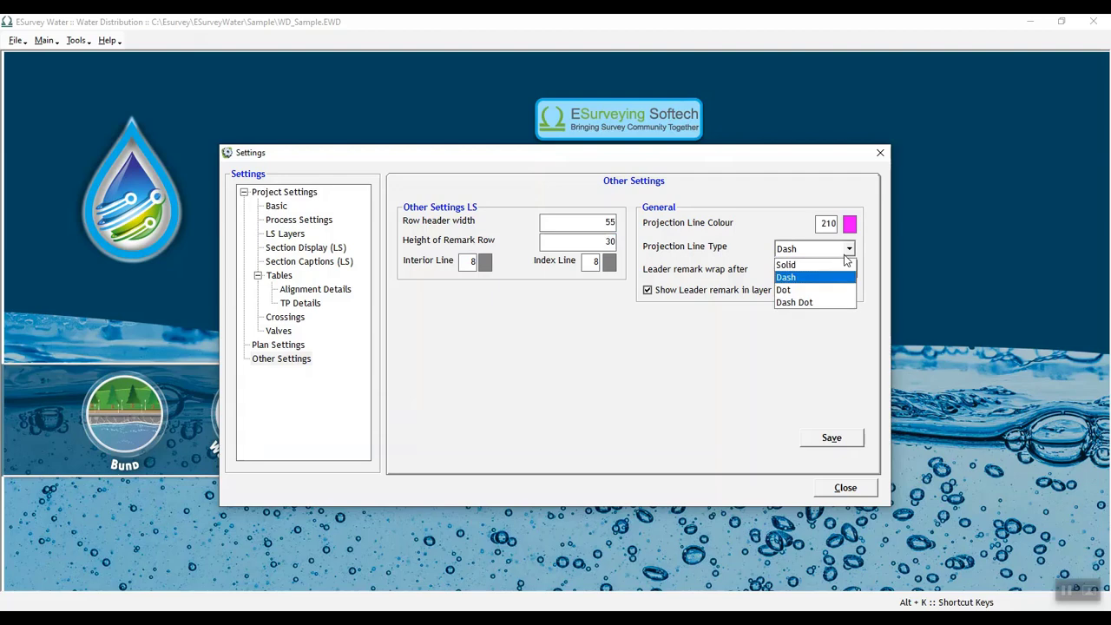
pyautogui.click(847, 254)
pyautogui.click(647, 291)
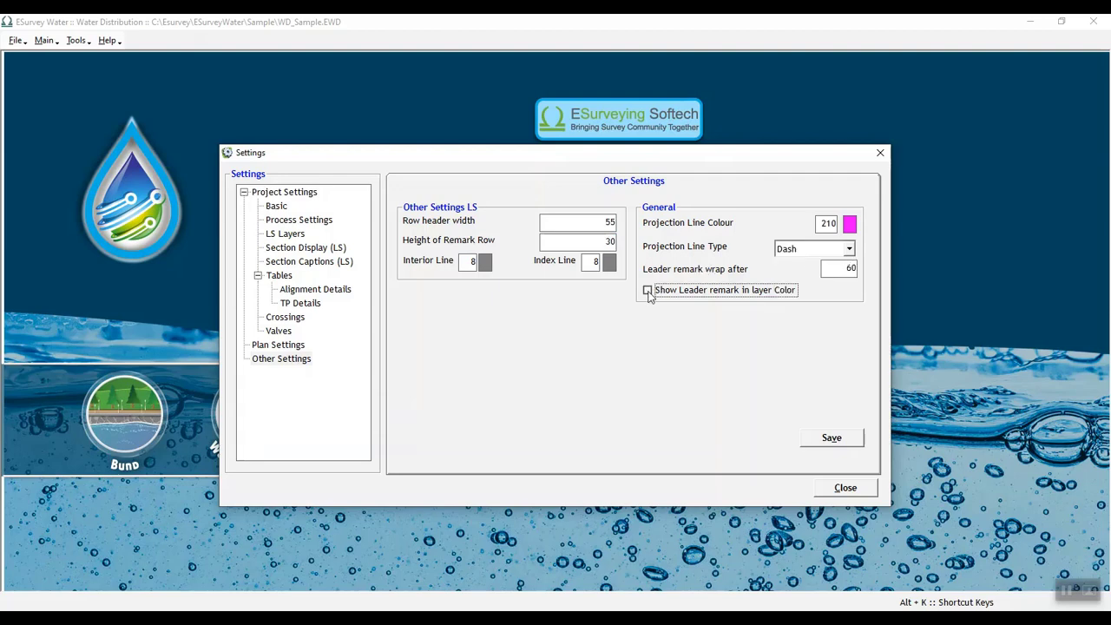
pyautogui.click(648, 291)
# Restore the default values of the Basic project settings.
pyautogui.click(276, 206)
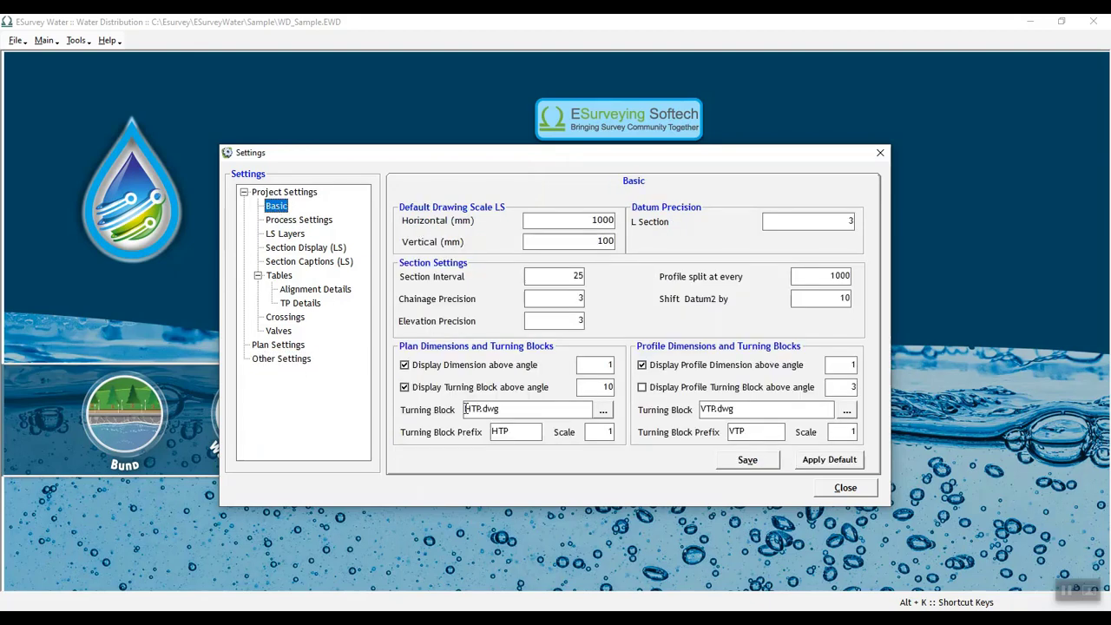
pyautogui.click(819, 463)
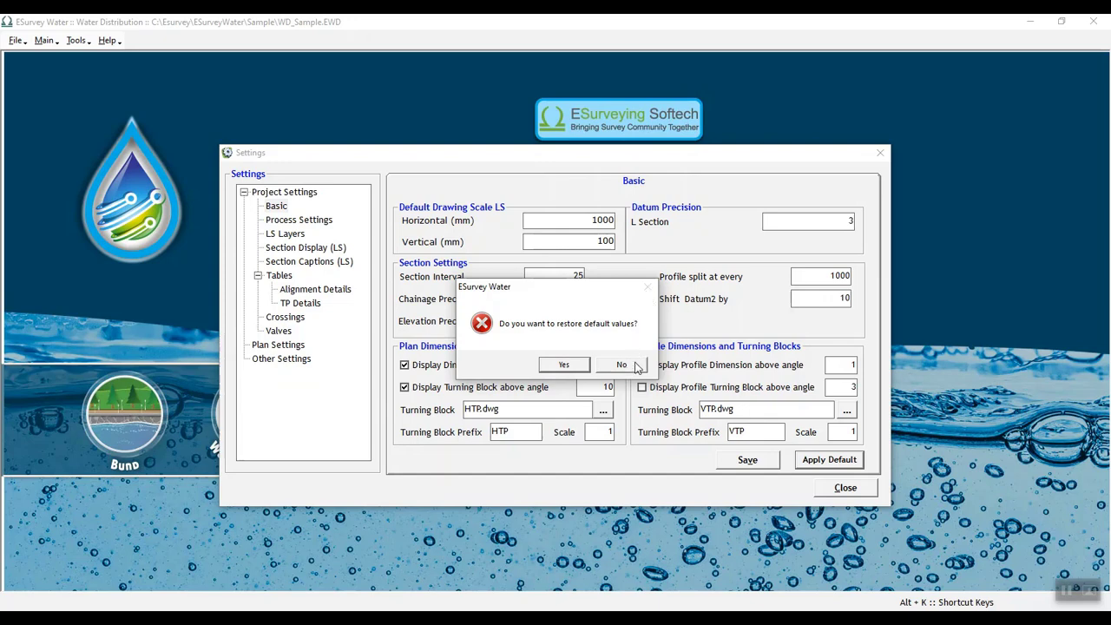
pyautogui.click(580, 365)
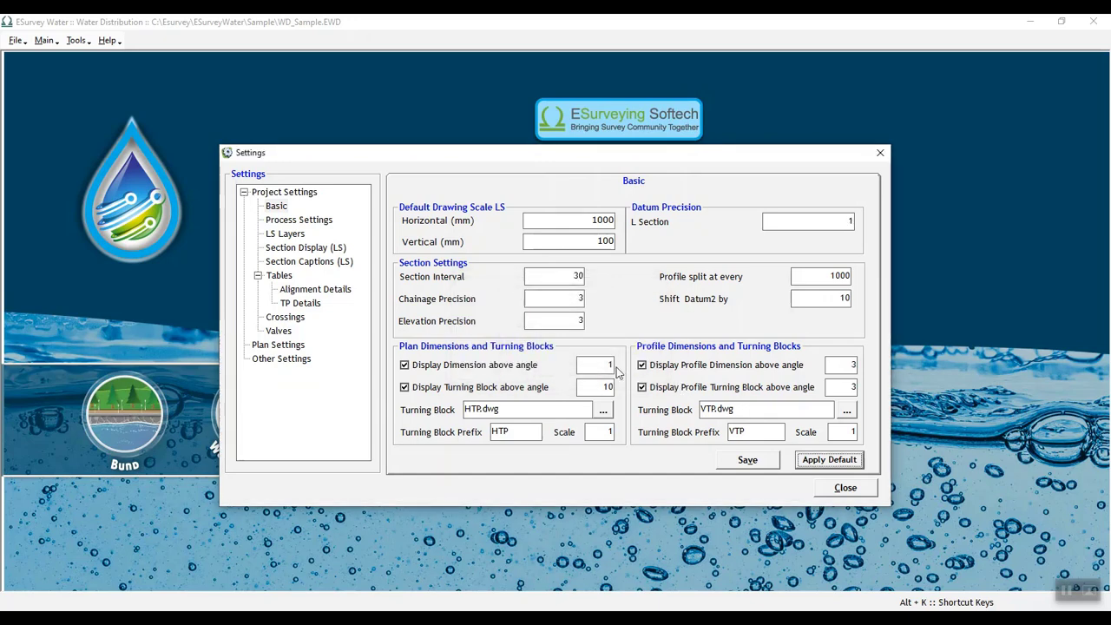